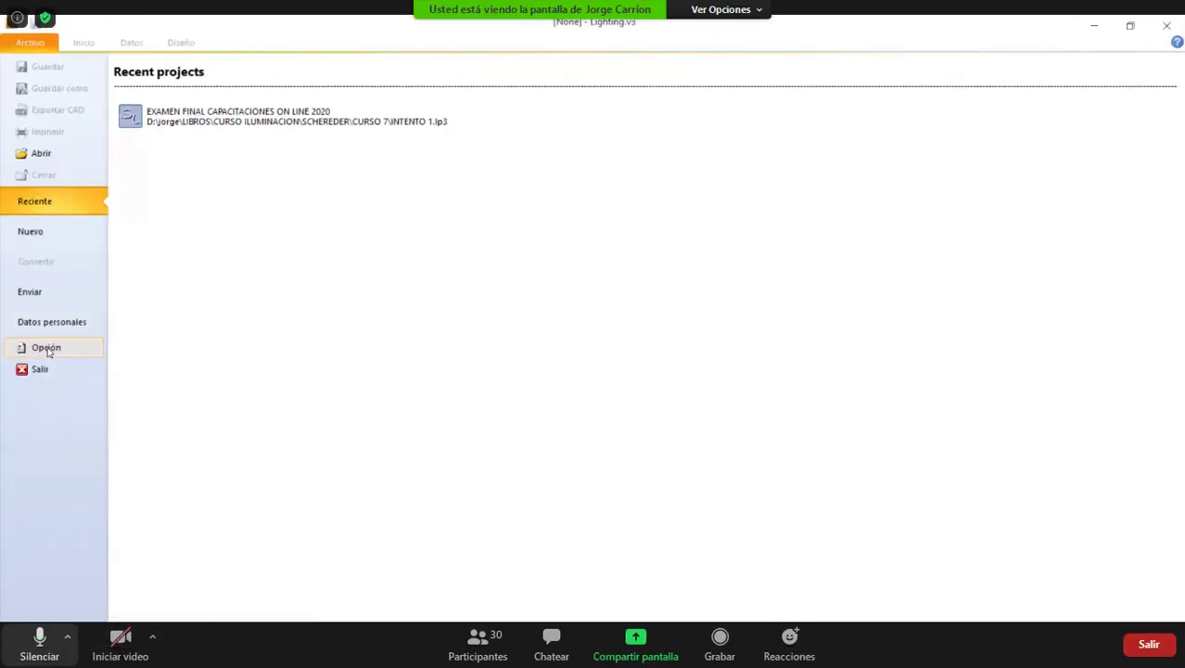
Open the program options and review the General settings for company, language and units.
{"action": "left_click", "coordinate": [39, 640]}
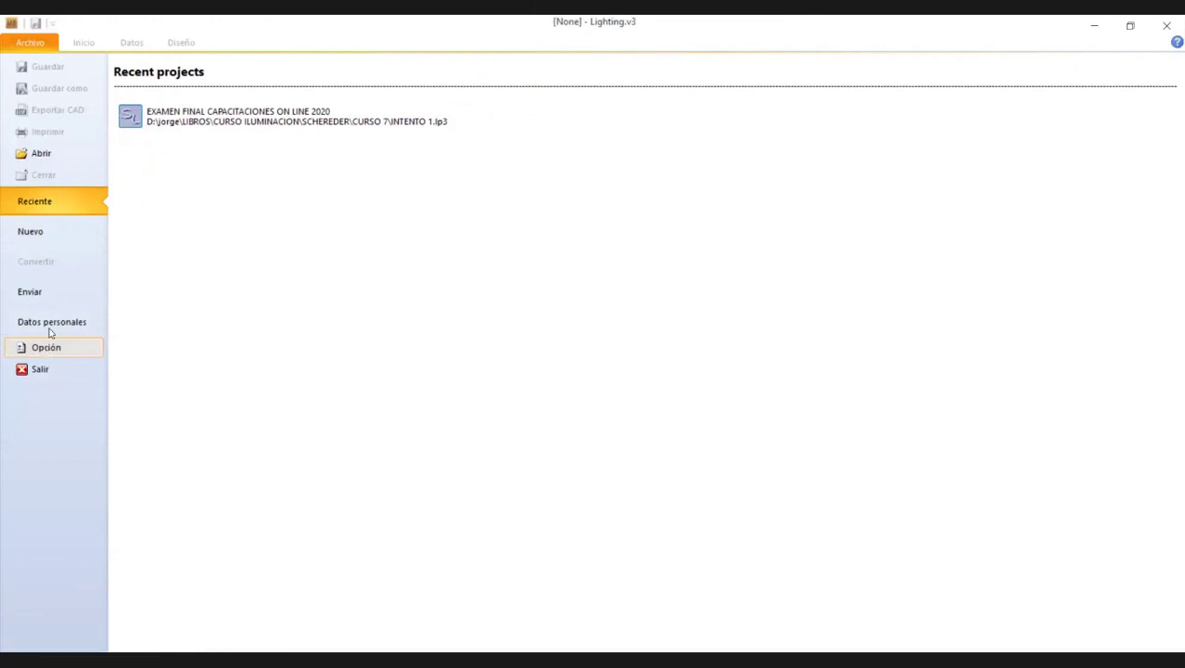
{"action": "left_click", "coordinate": [32, 243]}
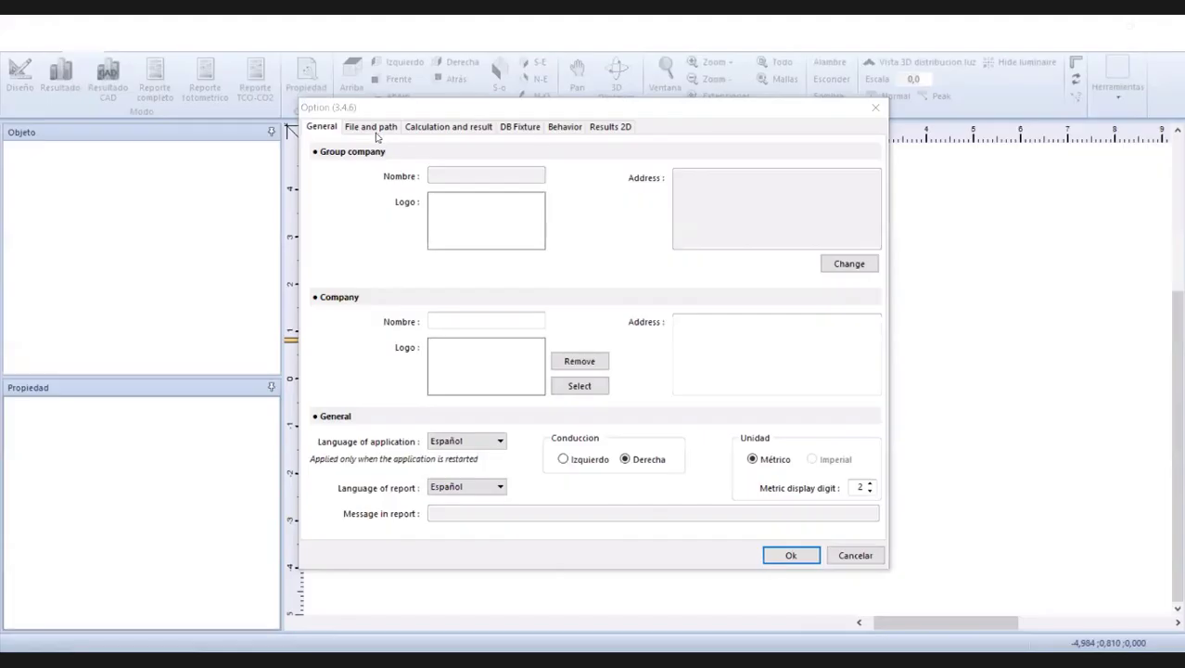
{"action": "left_click", "coordinate": [321, 132]}
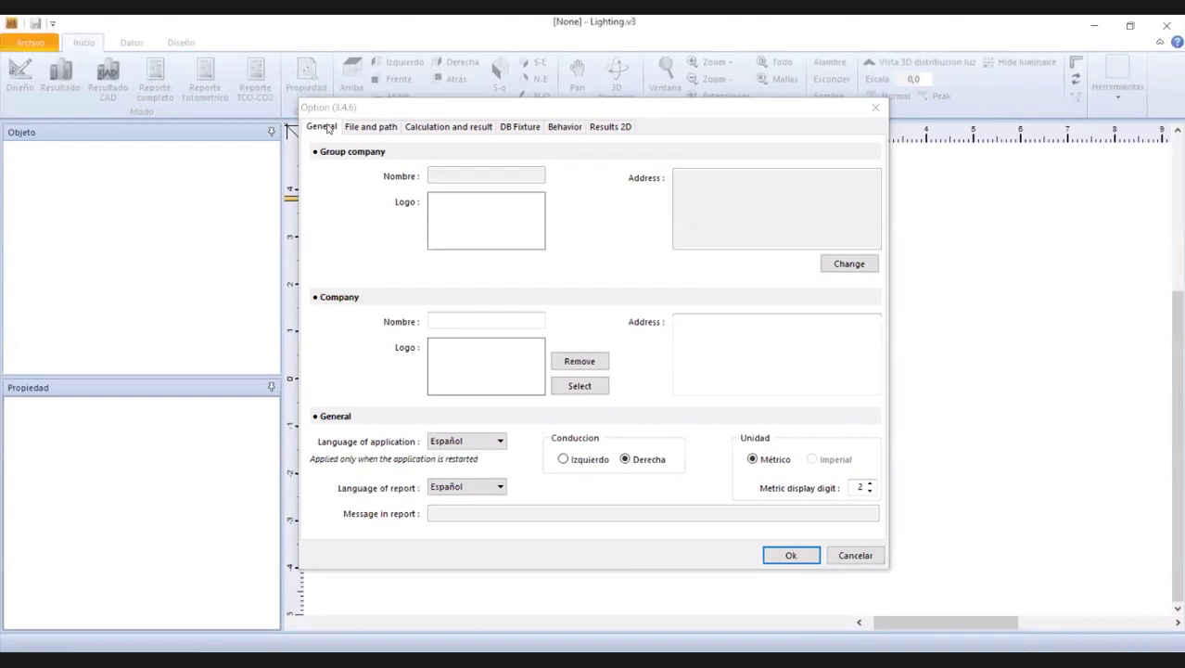
{"action": "left_click", "coordinate": [714, 44]}
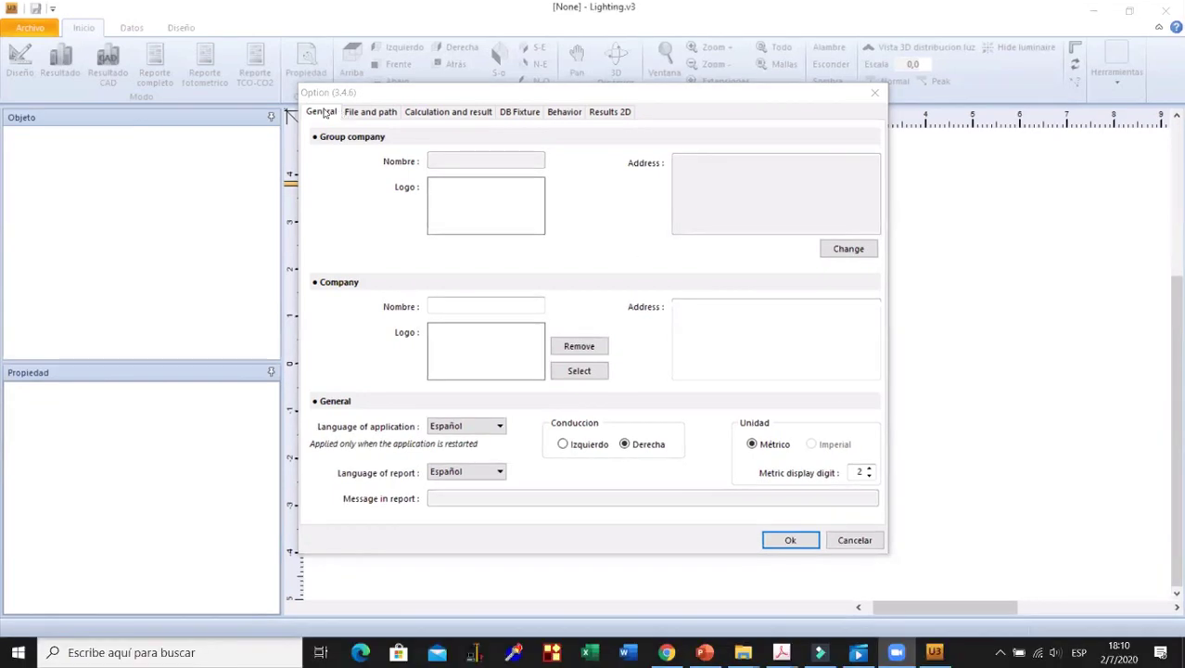
View the file and path options and browse for the fixture database file, leaving the file chooser without picking one.
{"action": "left_click", "coordinate": [376, 118]}
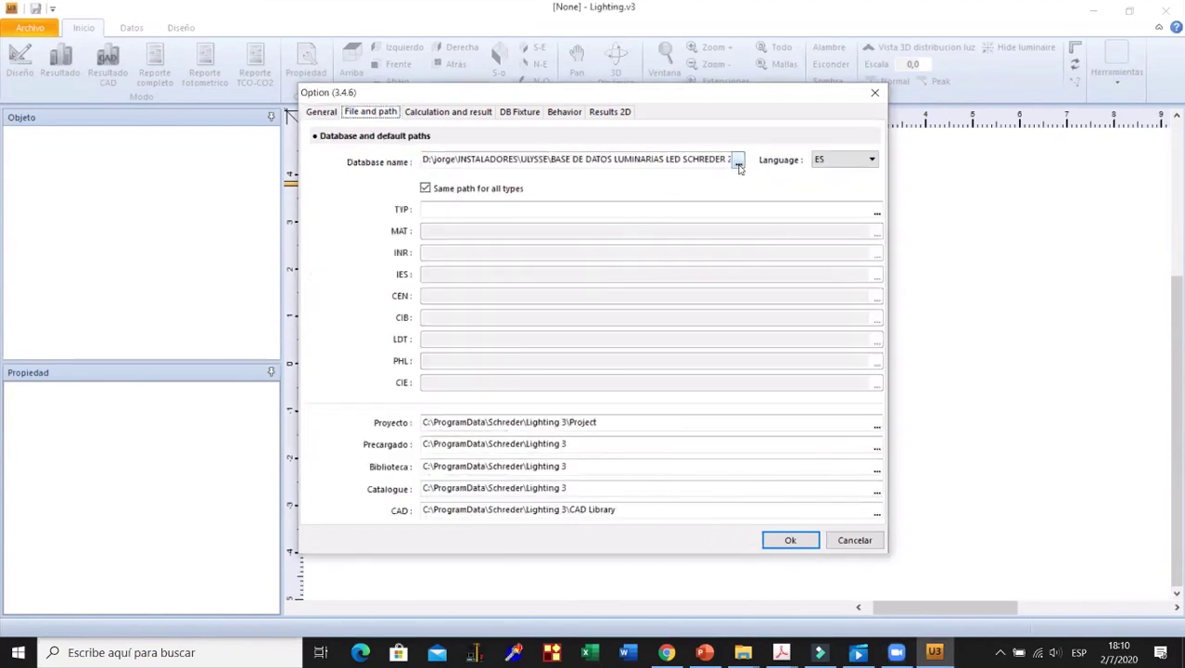
{"action": "left_click", "coordinate": [737, 162]}
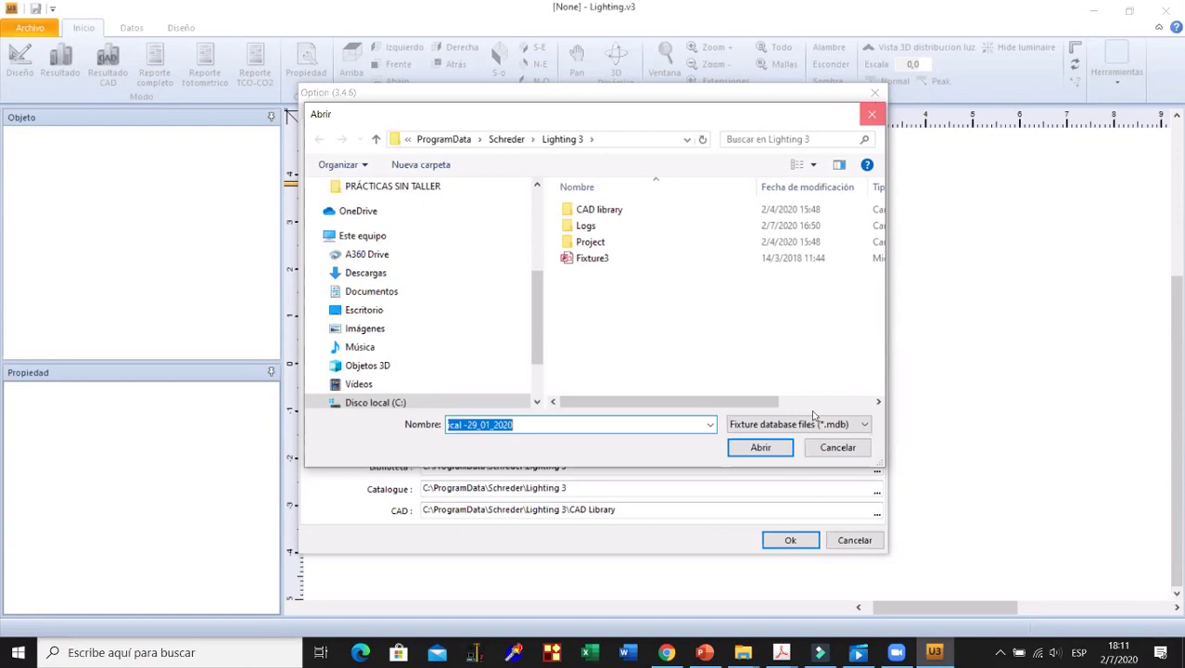
{"action": "left_click", "coordinate": [813, 447]}
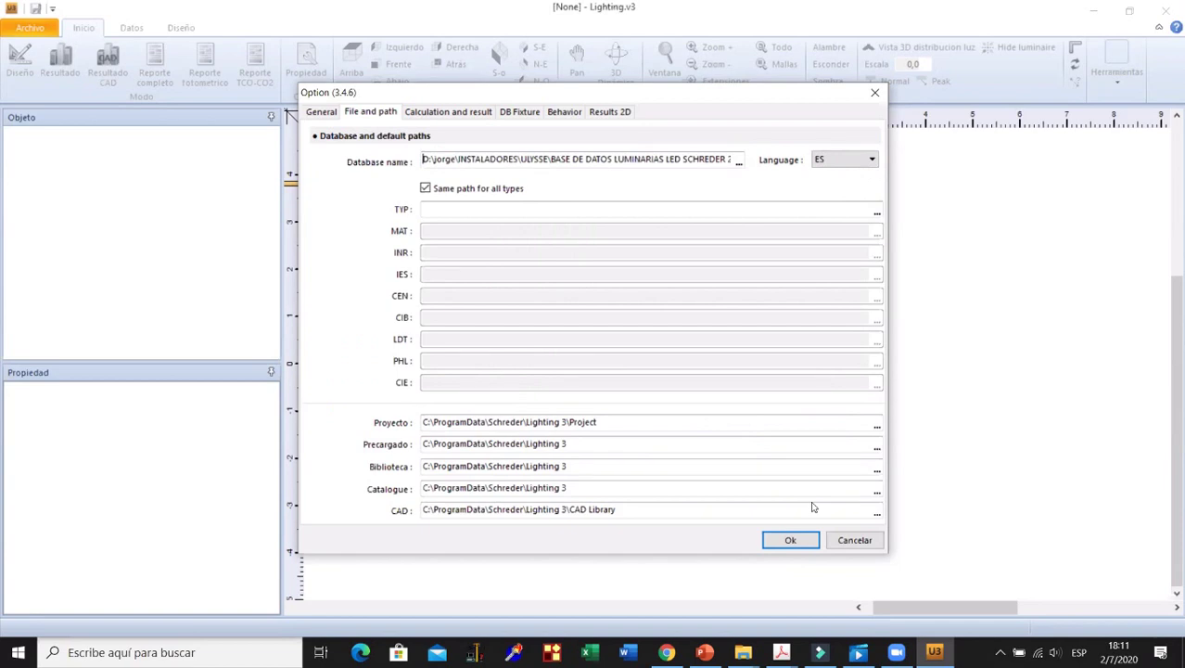
{"action": "key", "text": "ctrl+space"}
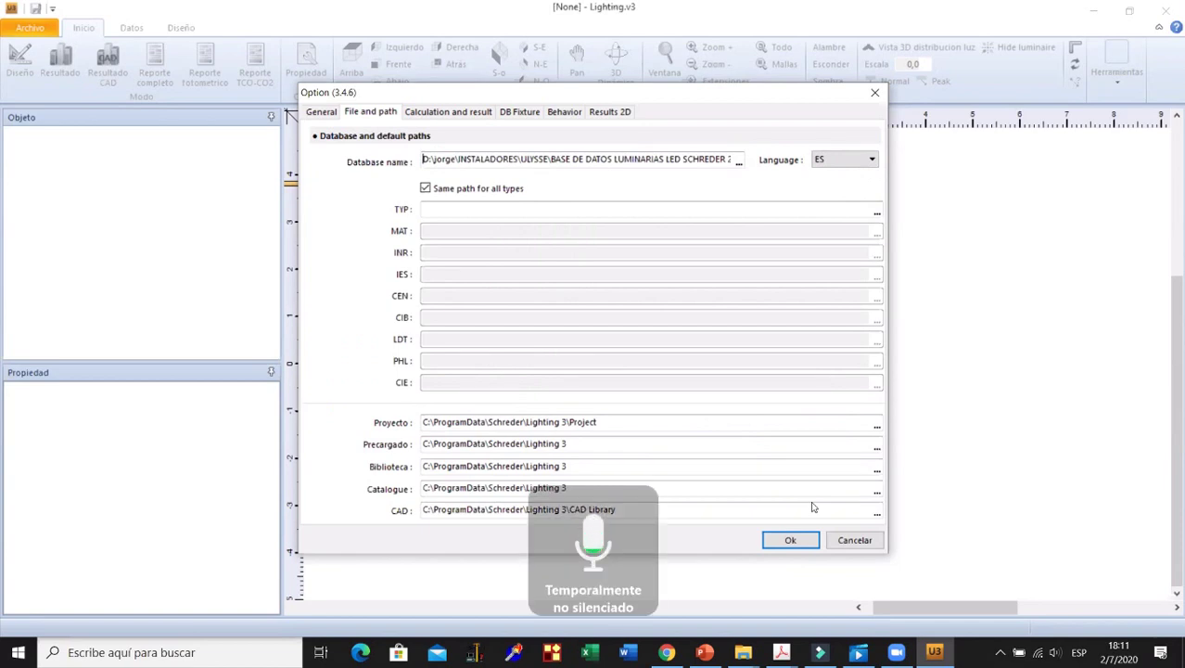
Check the languages available for the fixture database and close the options without changes.
{"action": "left_click", "coordinate": [370, 113]}
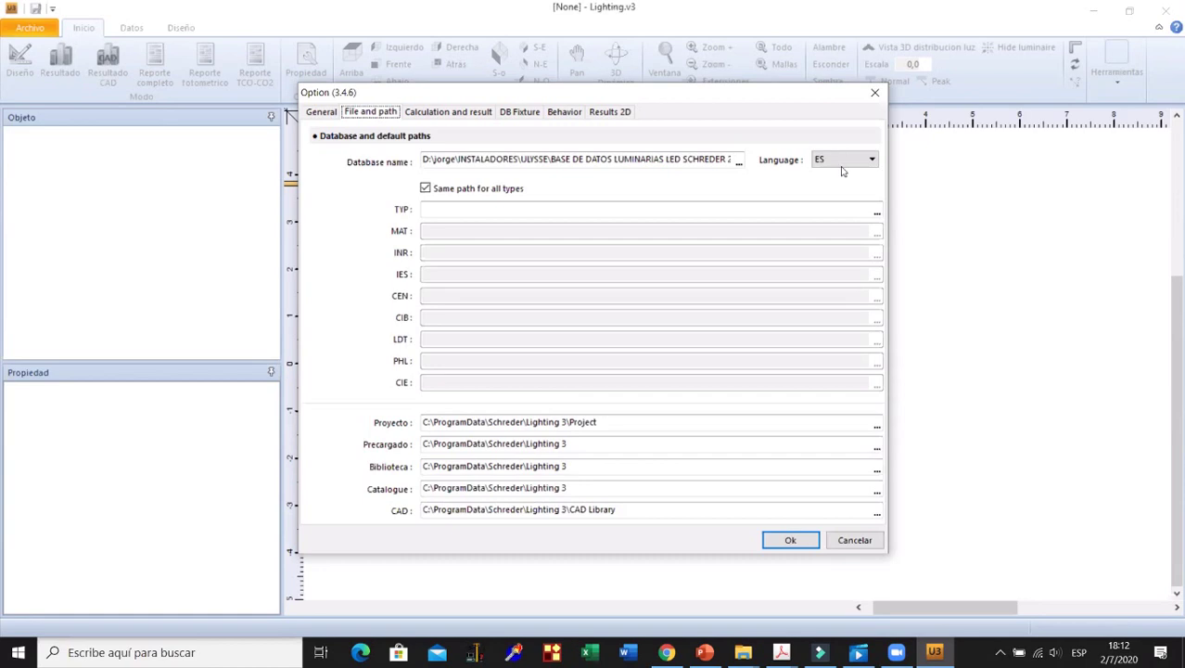
{"action": "left_click", "coordinate": [870, 161]}
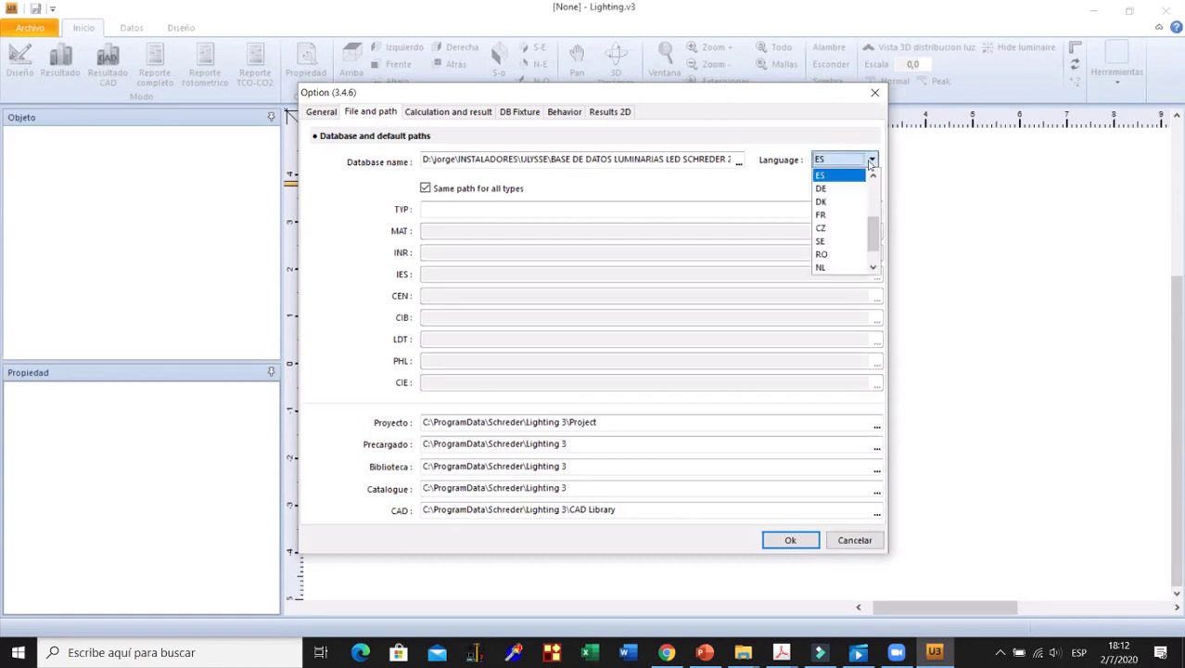
{"action": "left_click", "coordinate": [871, 163]}
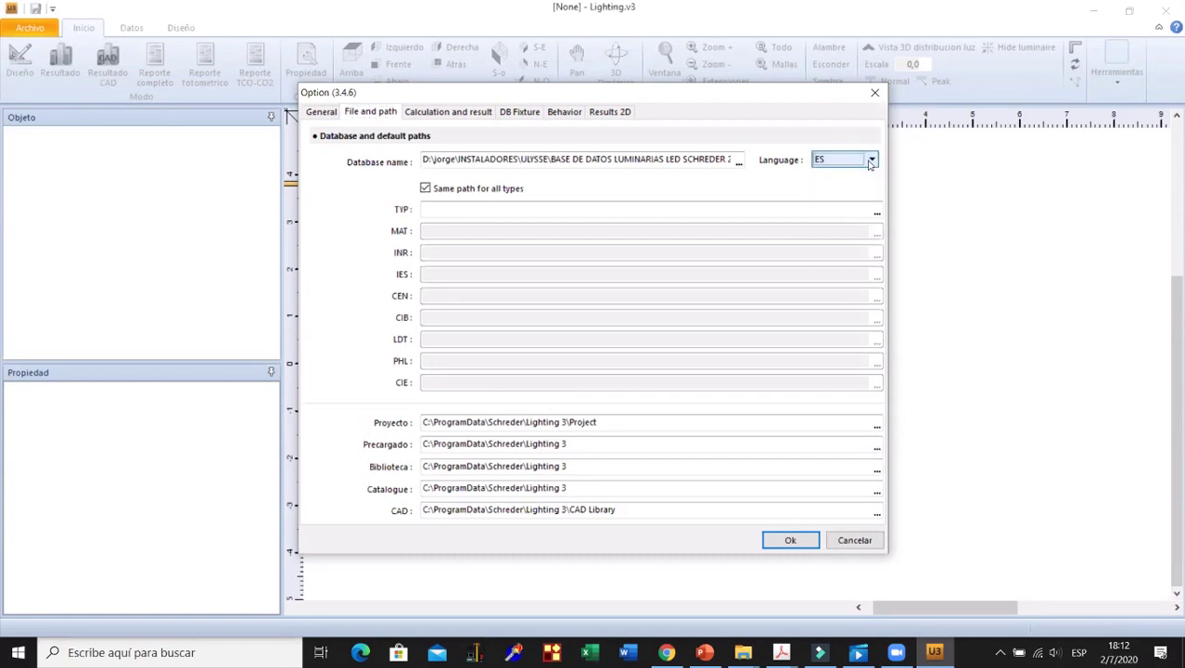
{"action": "left_click", "coordinate": [874, 92]}
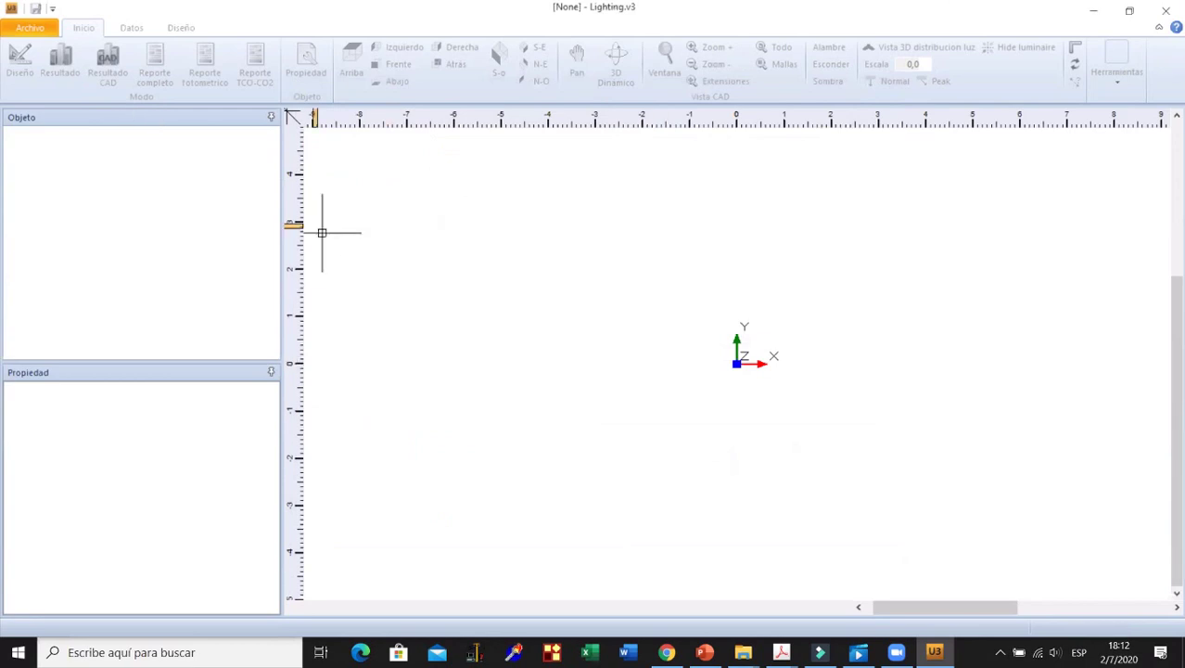
Create a new CIE 140 project from the Asistente (Buscador de soluciones) group.
{"action": "left_click", "coordinate": [6, 30]}
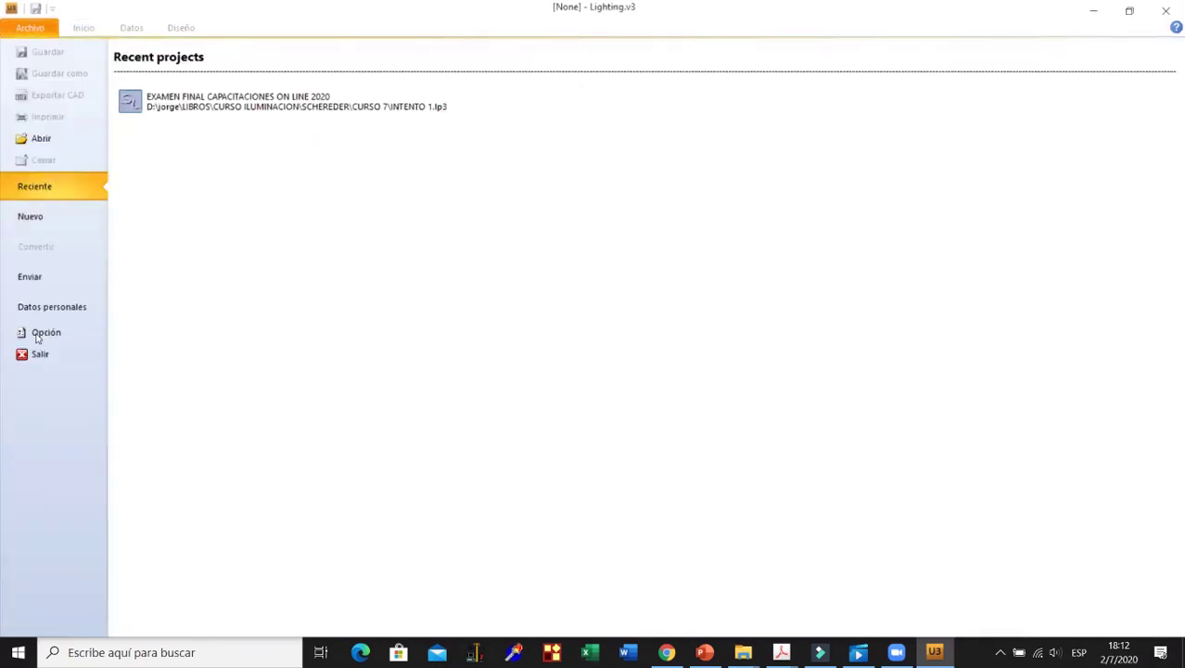
{"action": "left_click", "coordinate": [33, 217]}
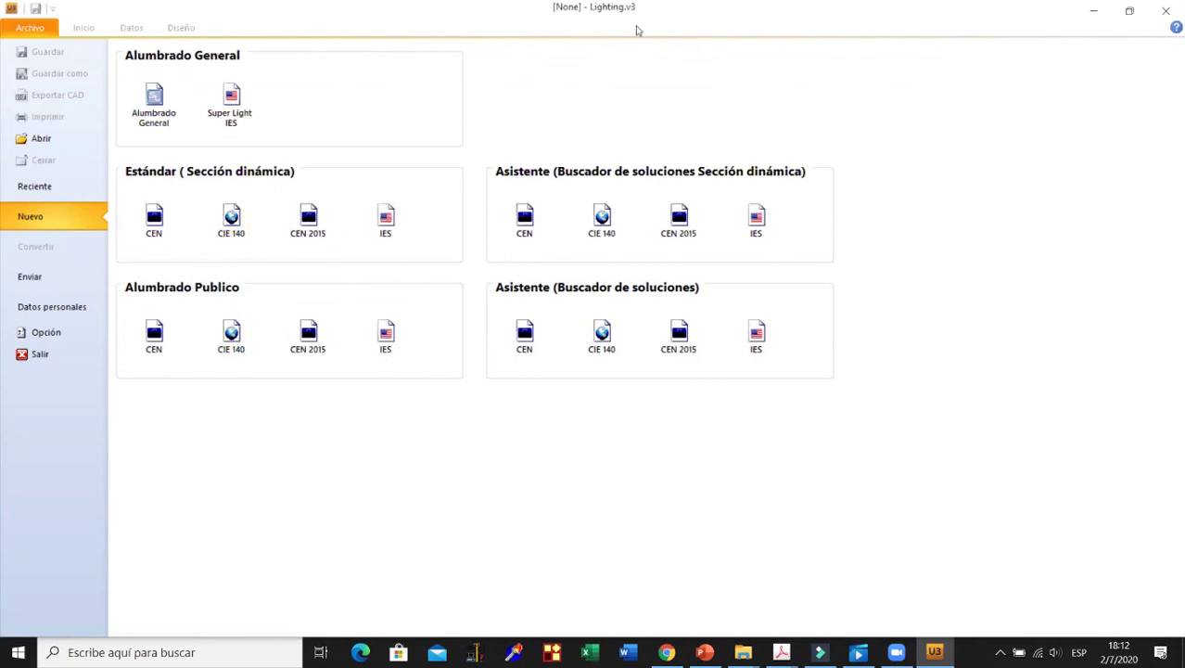
{"action": "key", "text": "space"}
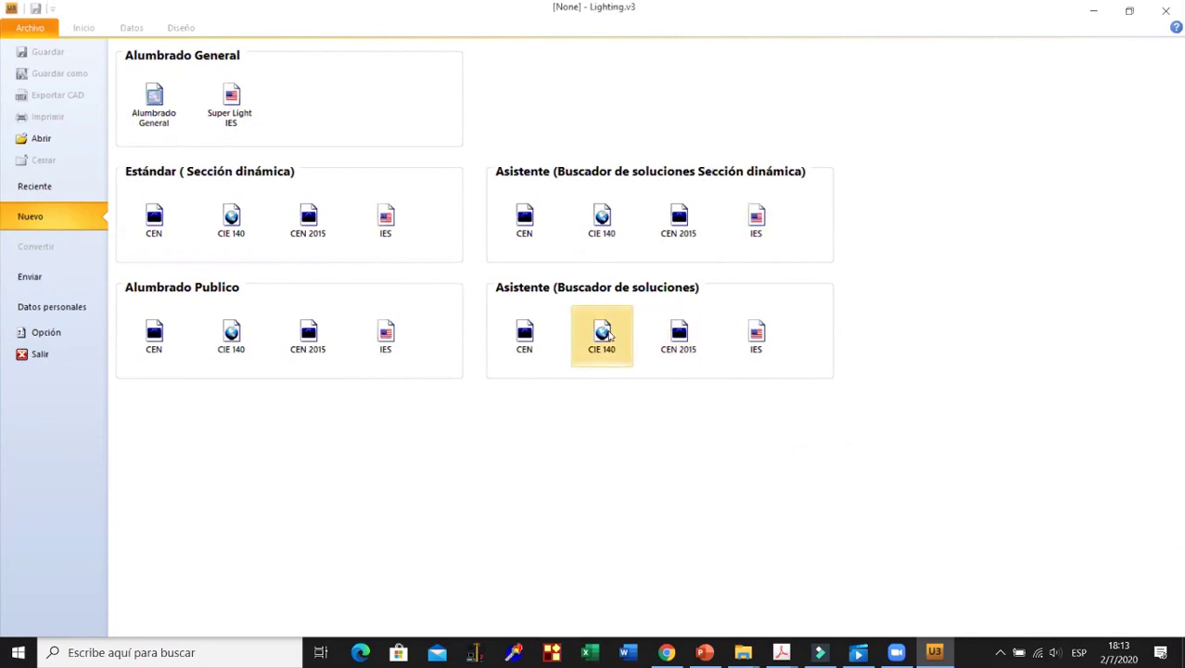
{"action": "left_click", "coordinate": [609, 335]}
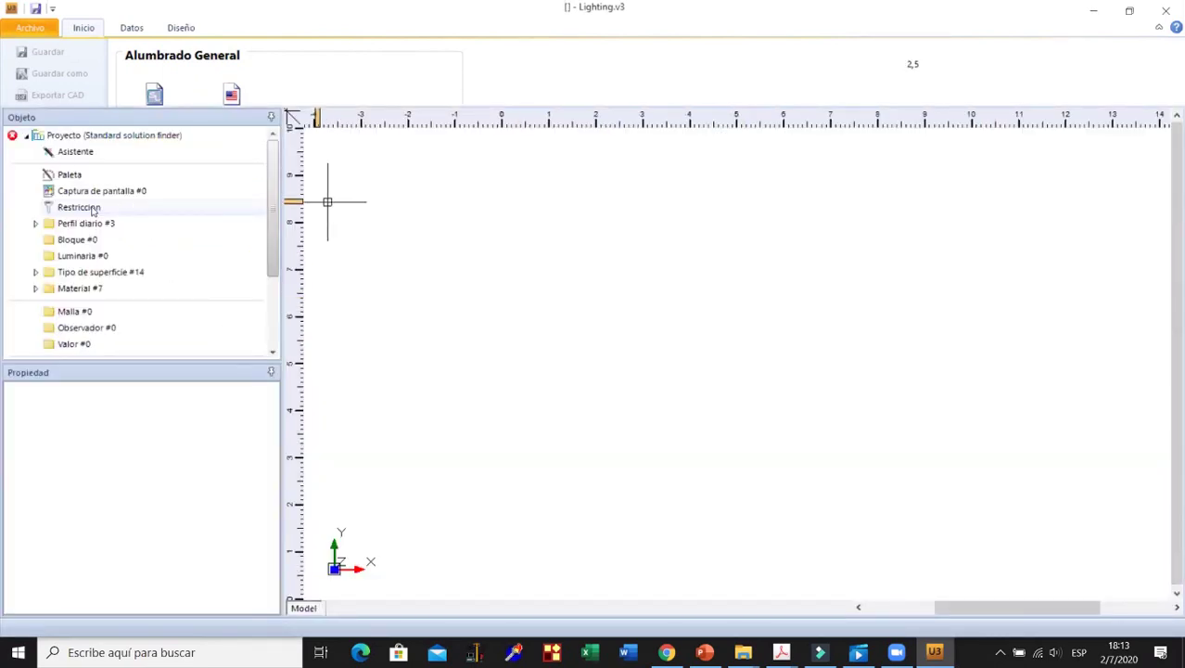
Open the project's Asistente and choose the staggered luminaire arrangement that starts on the right side of the road.
{"action": "left_click", "coordinate": [74, 209]}
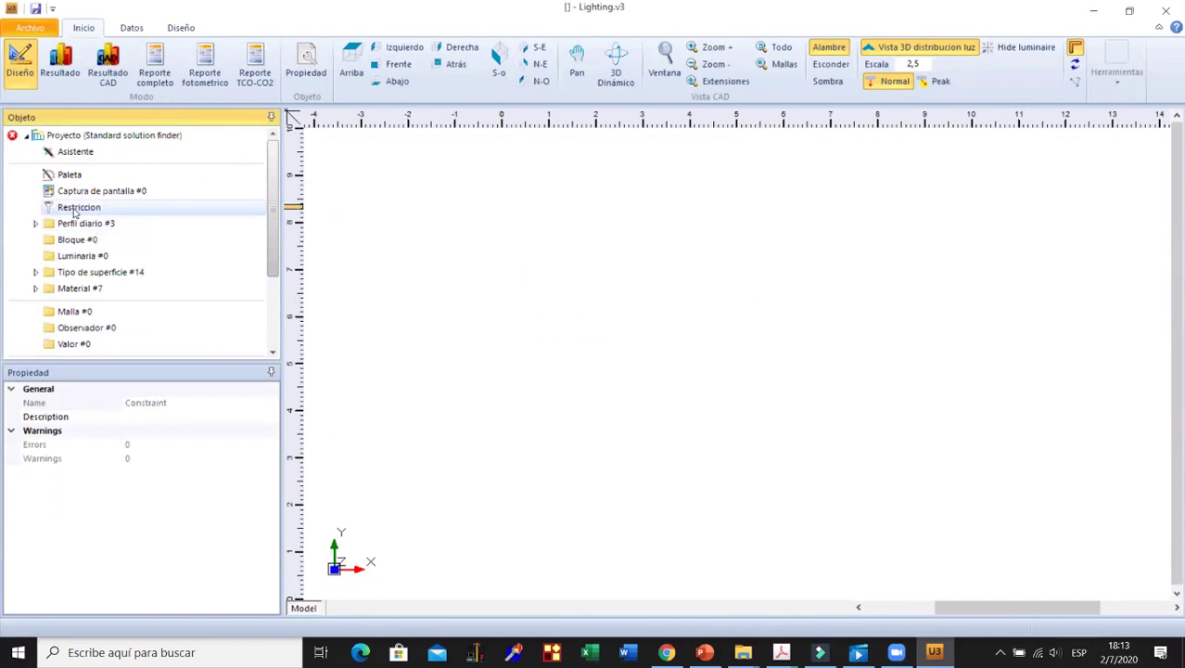
{"action": "left_click", "coordinate": [69, 193]}
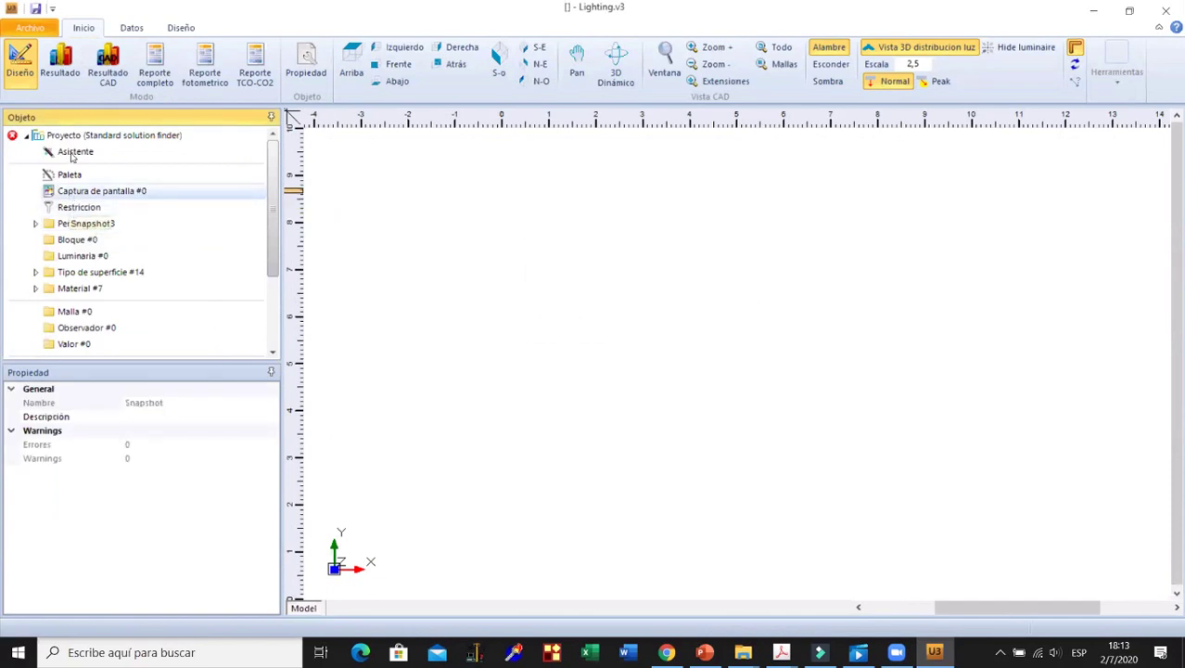
{"action": "left_click", "coordinate": [72, 153]}
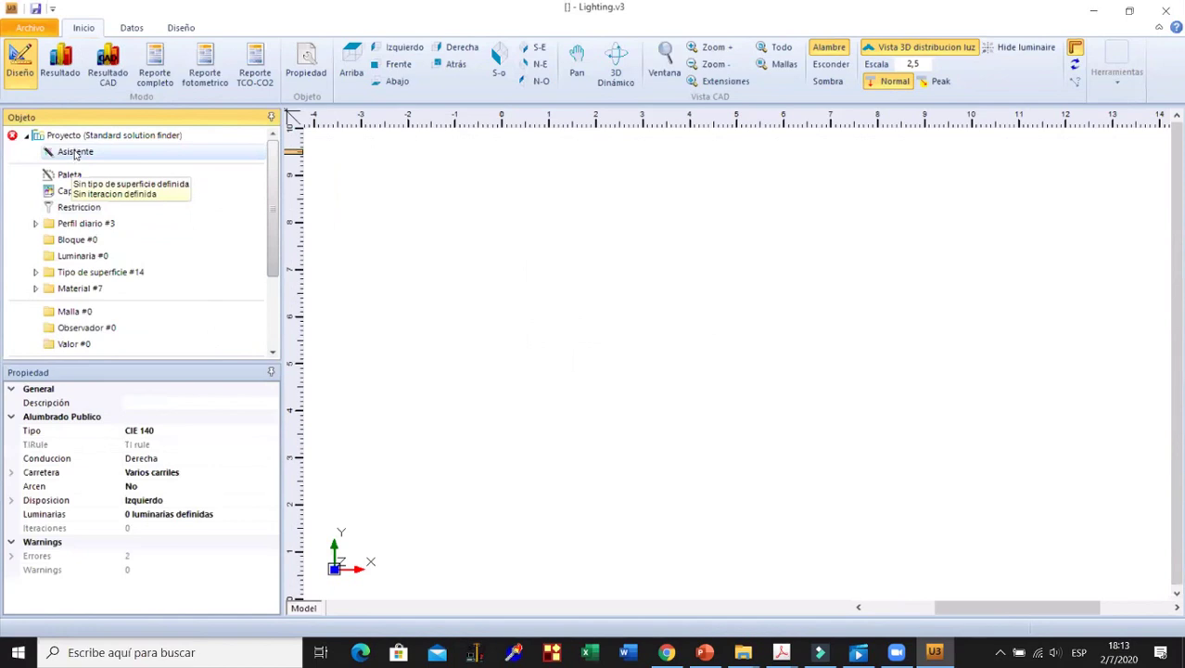
{"action": "double_click", "coordinate": [76, 153]}
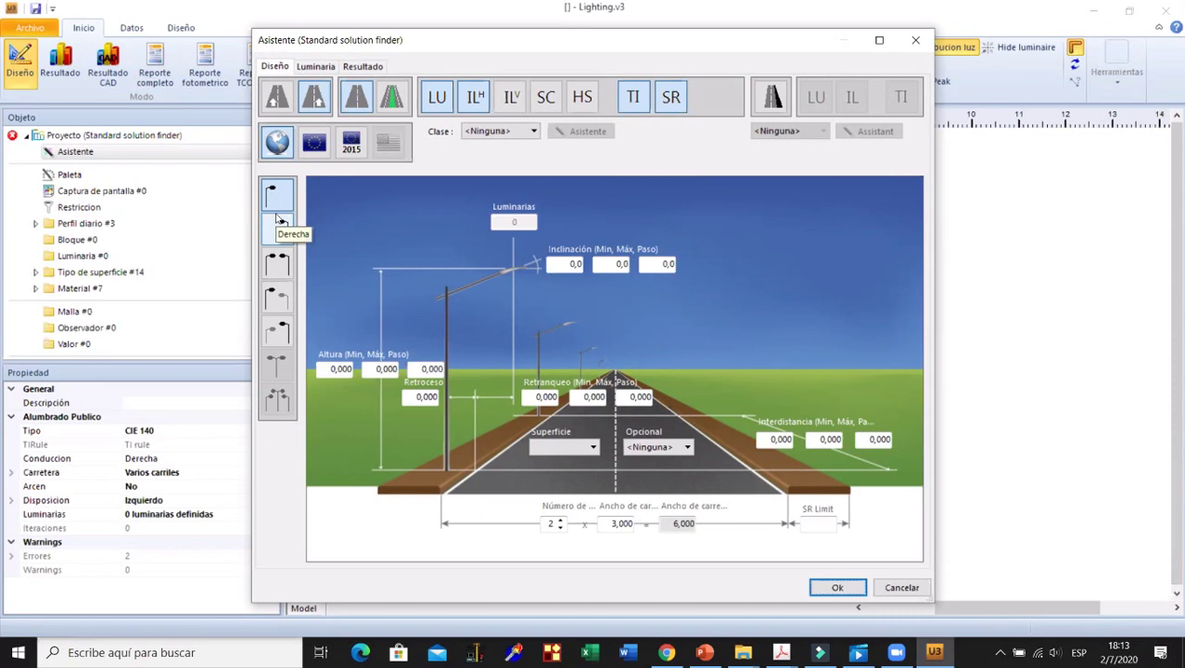
{"action": "left_click", "coordinate": [279, 264]}
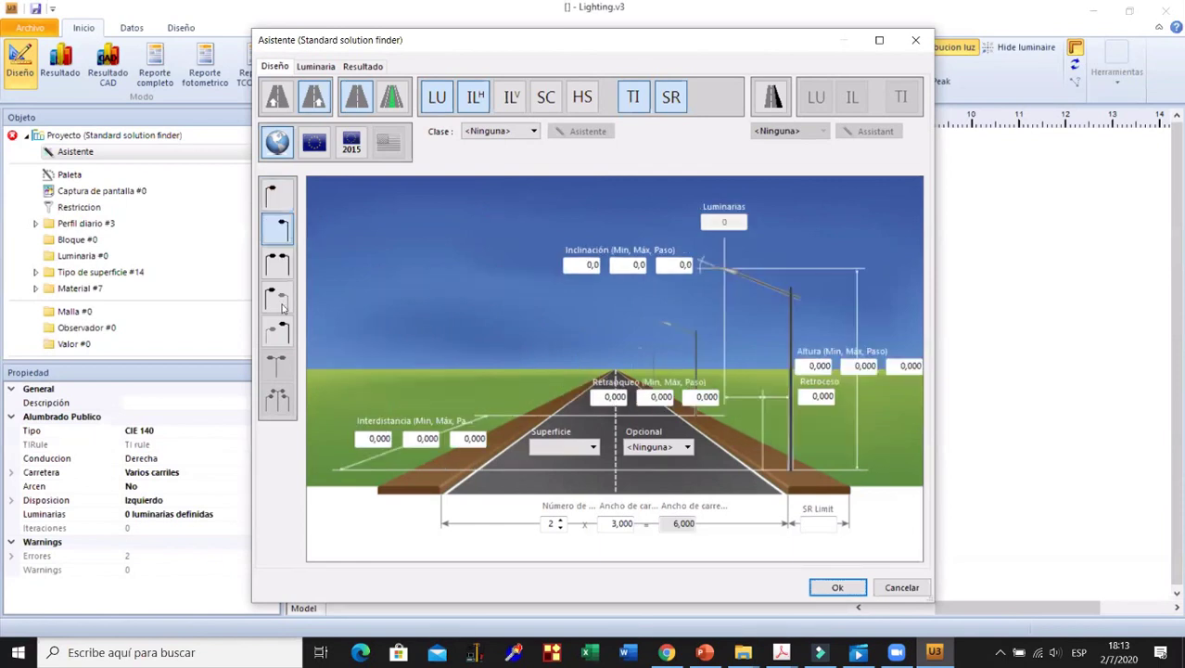
{"action": "left_click", "coordinate": [280, 295]}
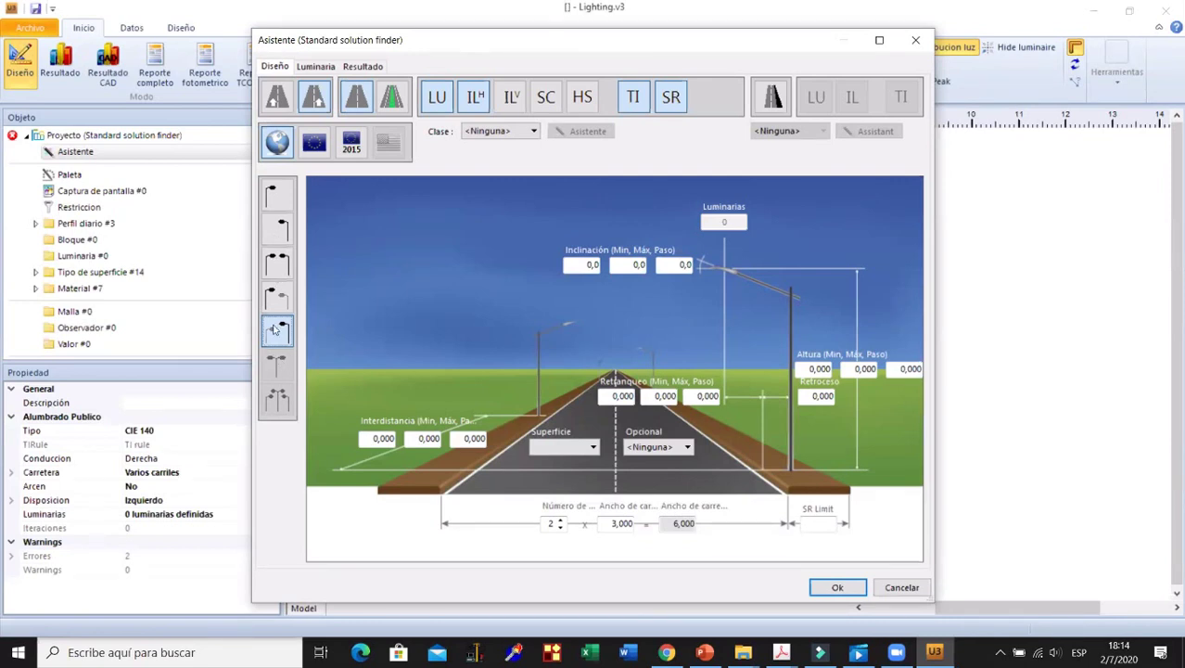
Try the luminance (LU) calculation on and off, and set the road's lighting class to M1.
{"action": "left_click", "coordinate": [439, 102]}
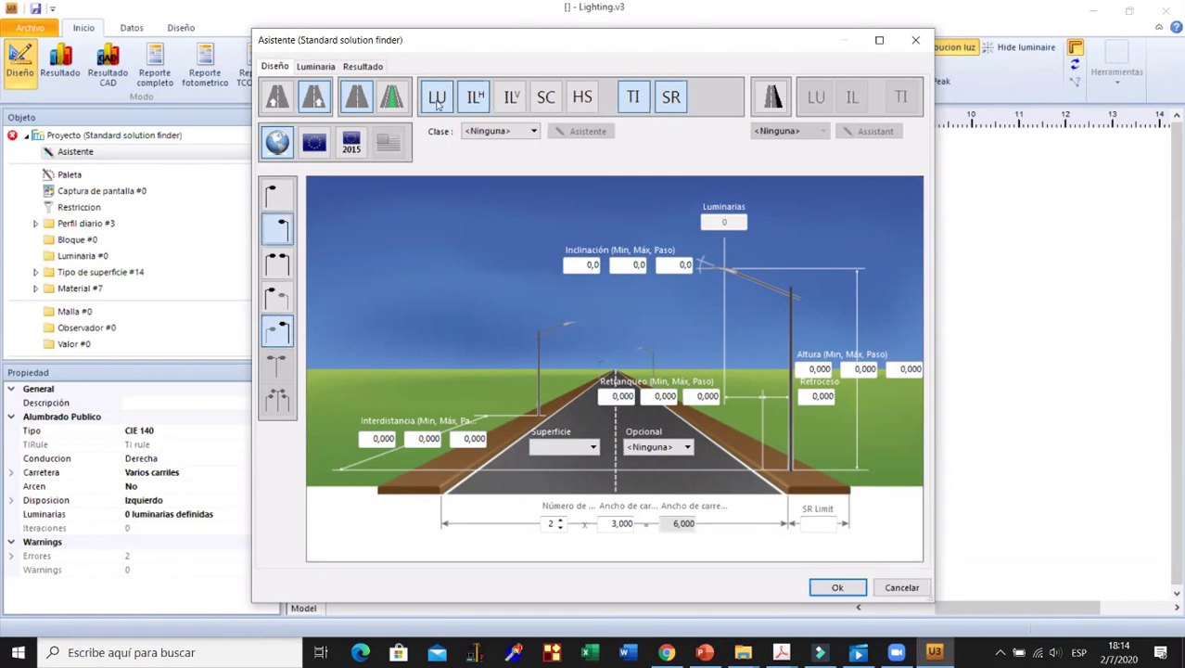
{"action": "left_click", "coordinate": [438, 102]}
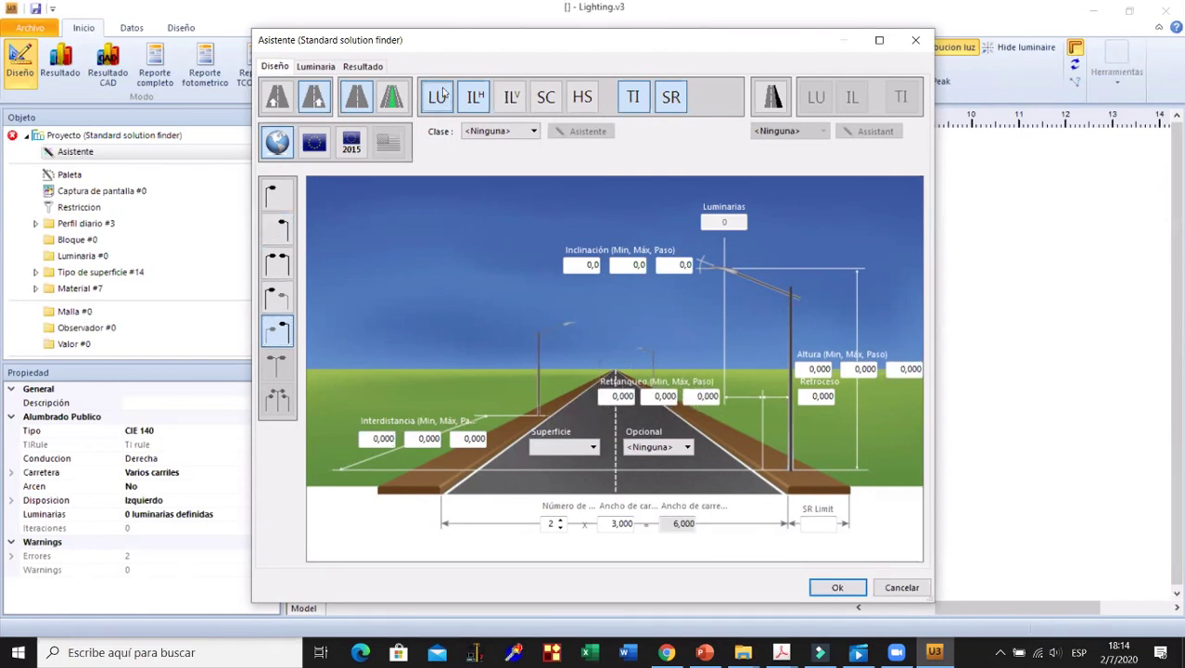
{"action": "left_click", "coordinate": [533, 131]}
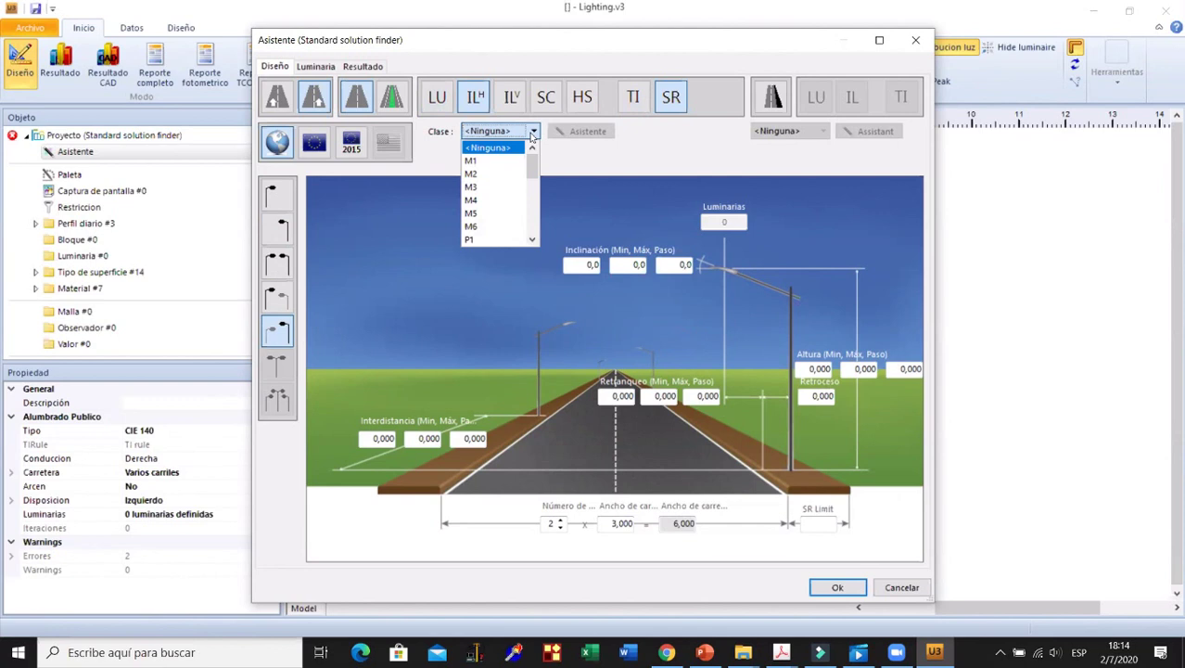
{"action": "left_click", "coordinate": [450, 97]}
{"action": "left_click", "coordinate": [443, 97]}
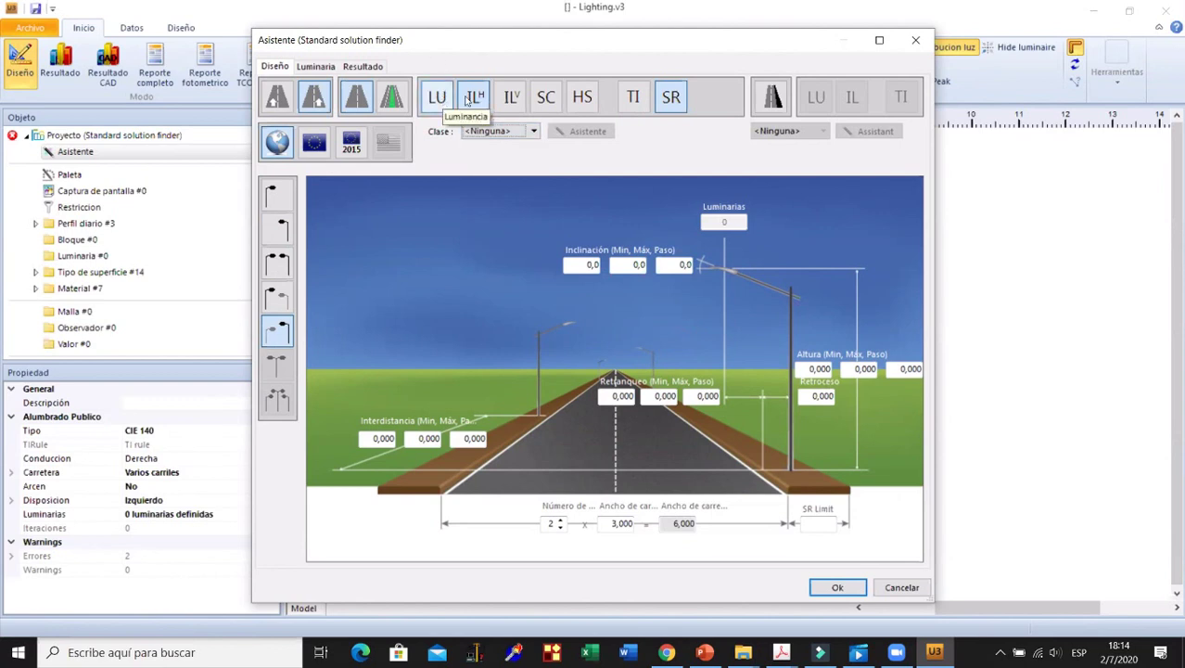
{"action": "left_click", "coordinate": [480, 99]}
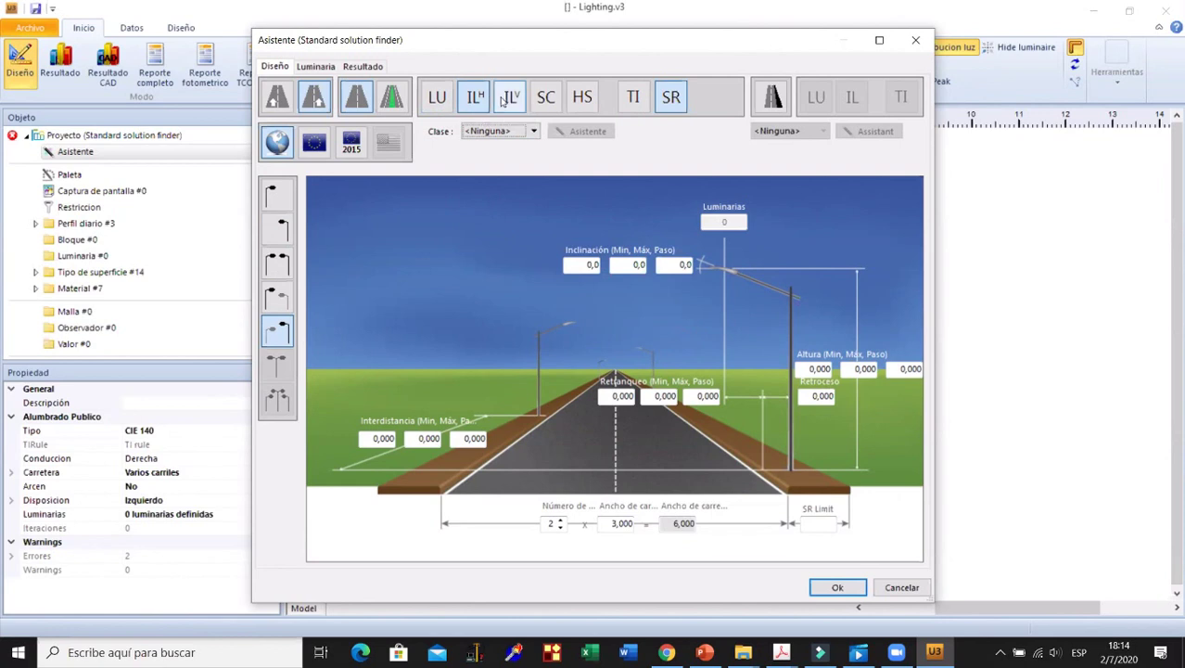
{"action": "left_click", "coordinate": [582, 98]}
{"action": "left_click", "coordinate": [491, 131]}
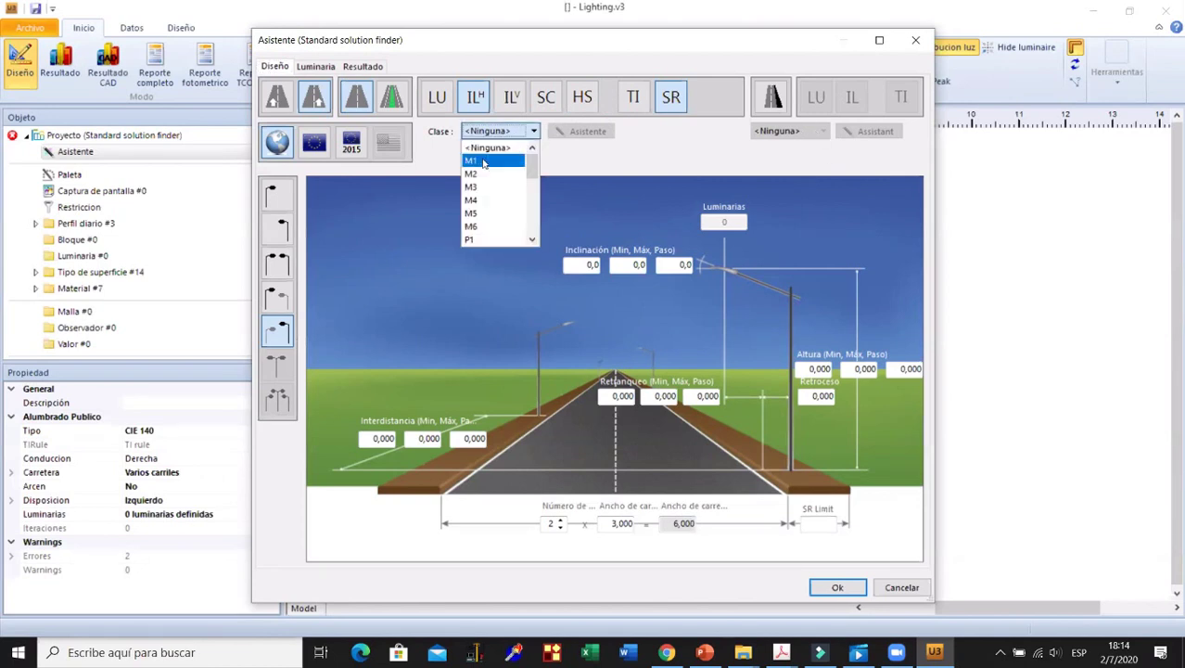
{"action": "left_click", "coordinate": [483, 161]}
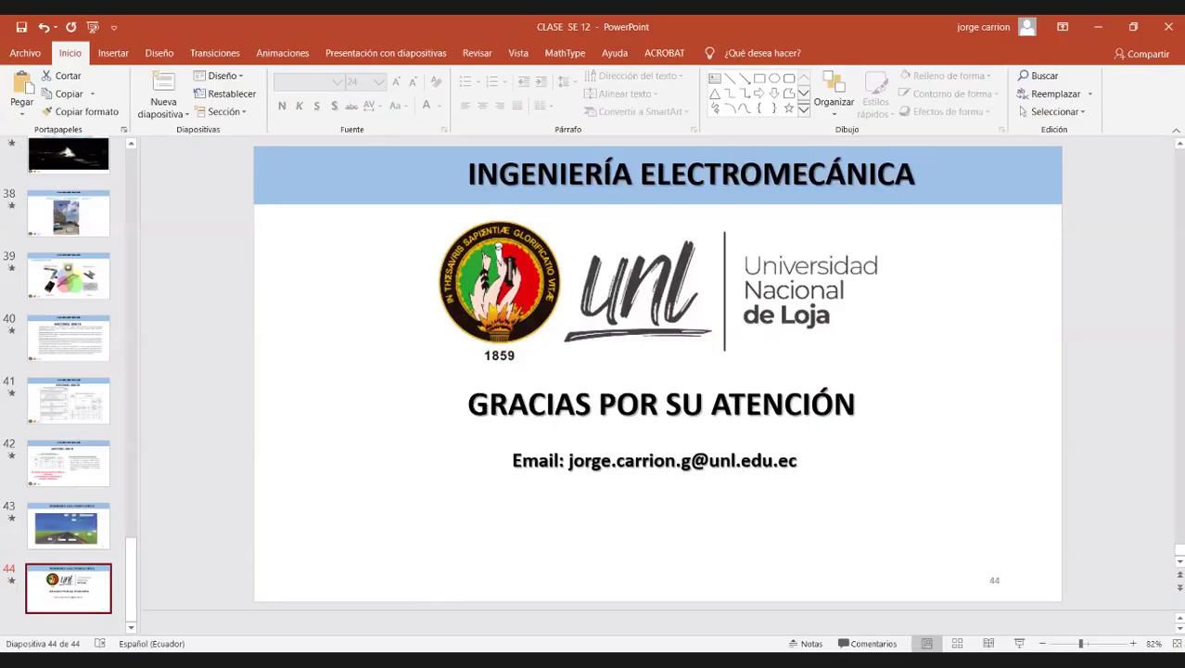
Switch to PowerPoint and present slide 43 with the road lighting parameter diagram as a slide show.
{"action": "left_click", "coordinate": [68, 526]}
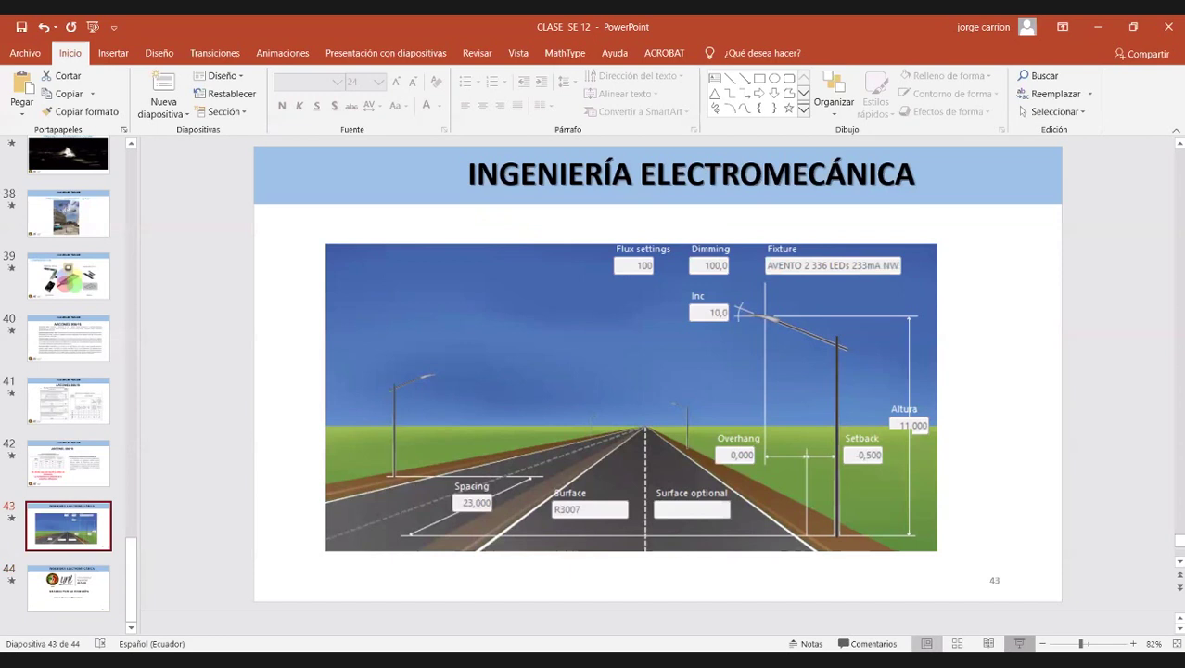
{"action": "key", "text": "space"}
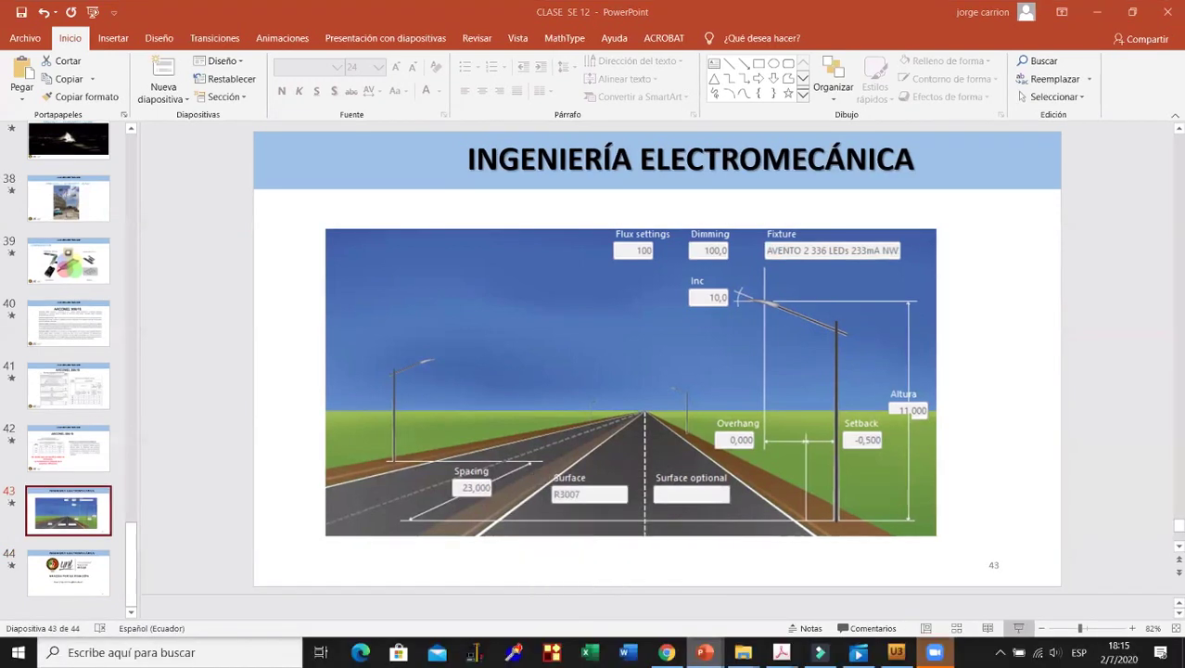
{"action": "left_click", "coordinate": [1018, 628]}
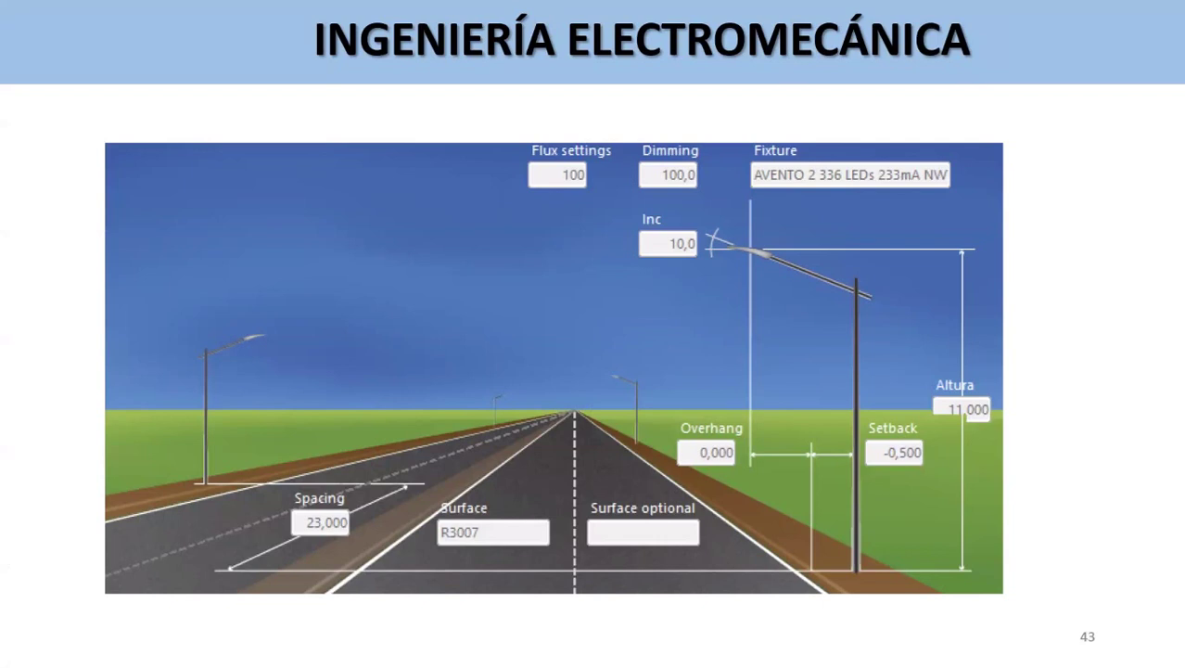
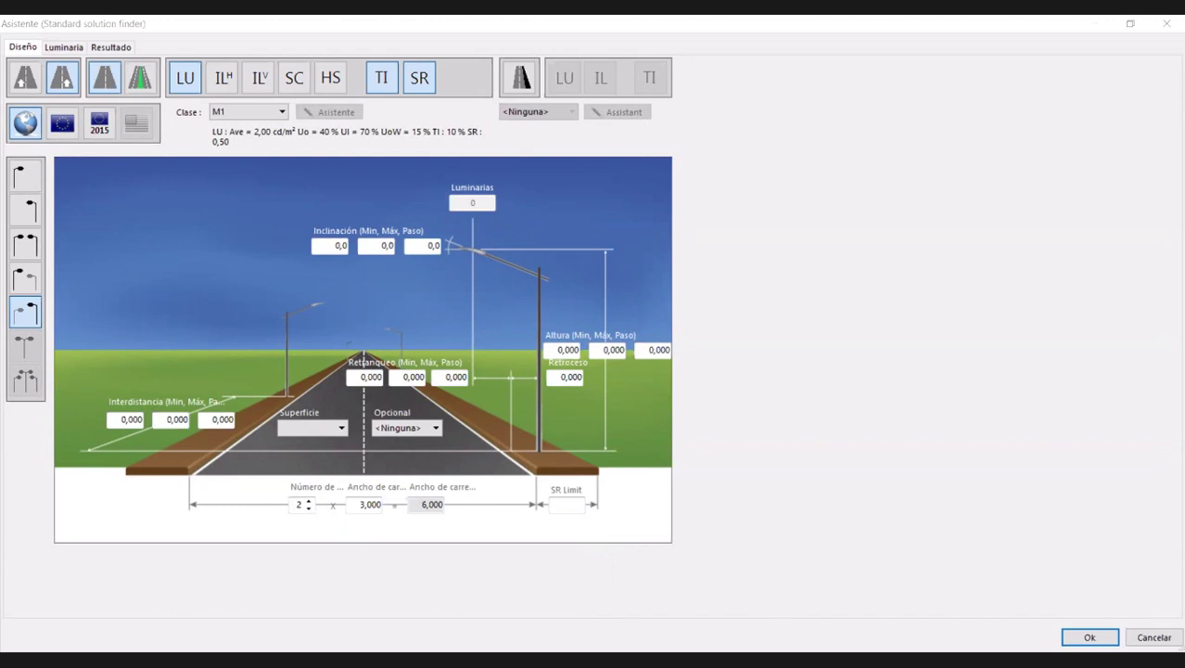
Set the road surface type to R3007.
{"action": "left_click", "coordinate": [412, 346]}
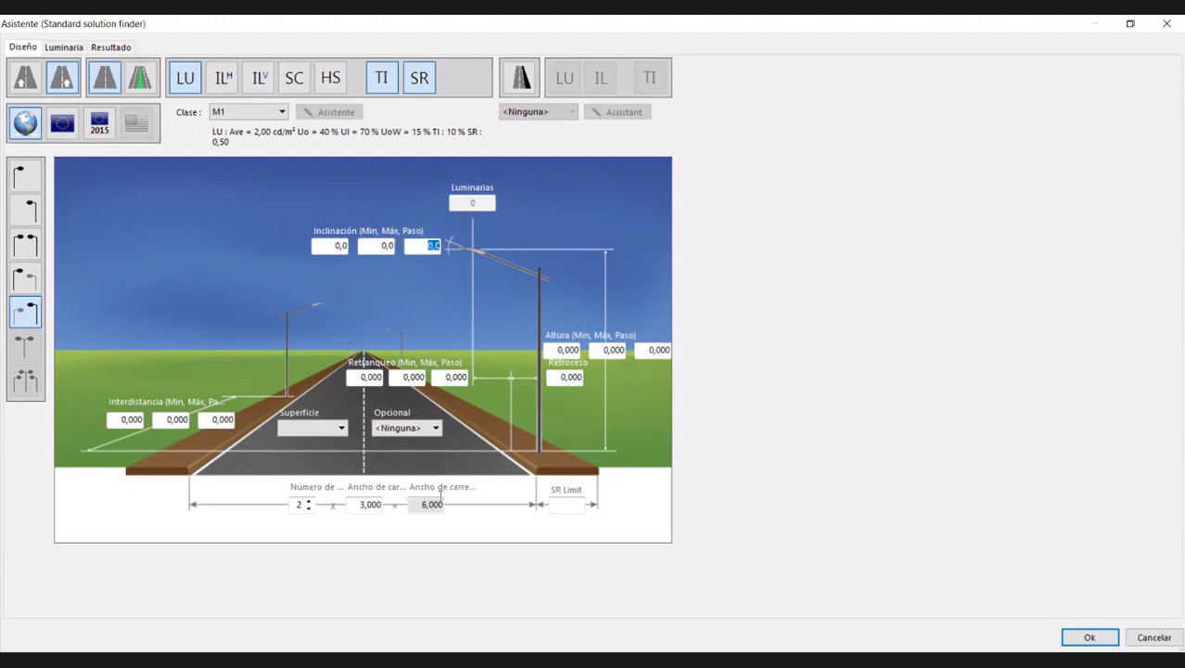
{"action": "left_click", "coordinate": [434, 503]}
{"action": "left_click", "coordinate": [370, 376]}
{"action": "left_click", "coordinate": [340, 429]}
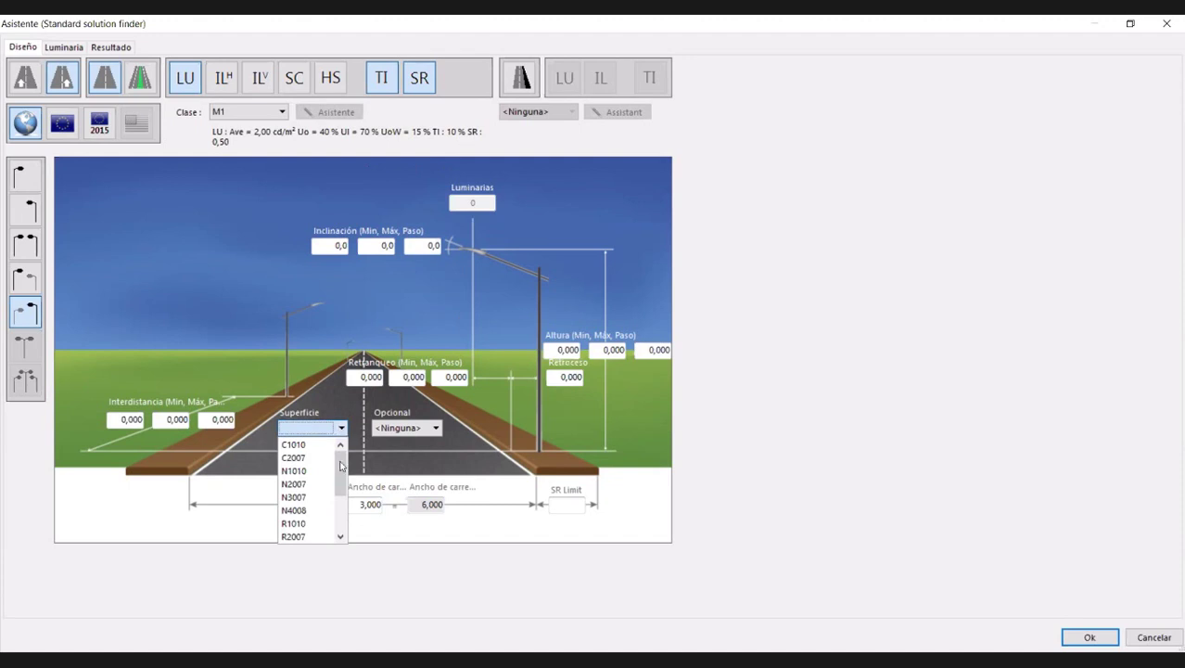
{"action": "left_click_drag", "start_coordinate": [341, 476], "coordinate": [341, 506]}
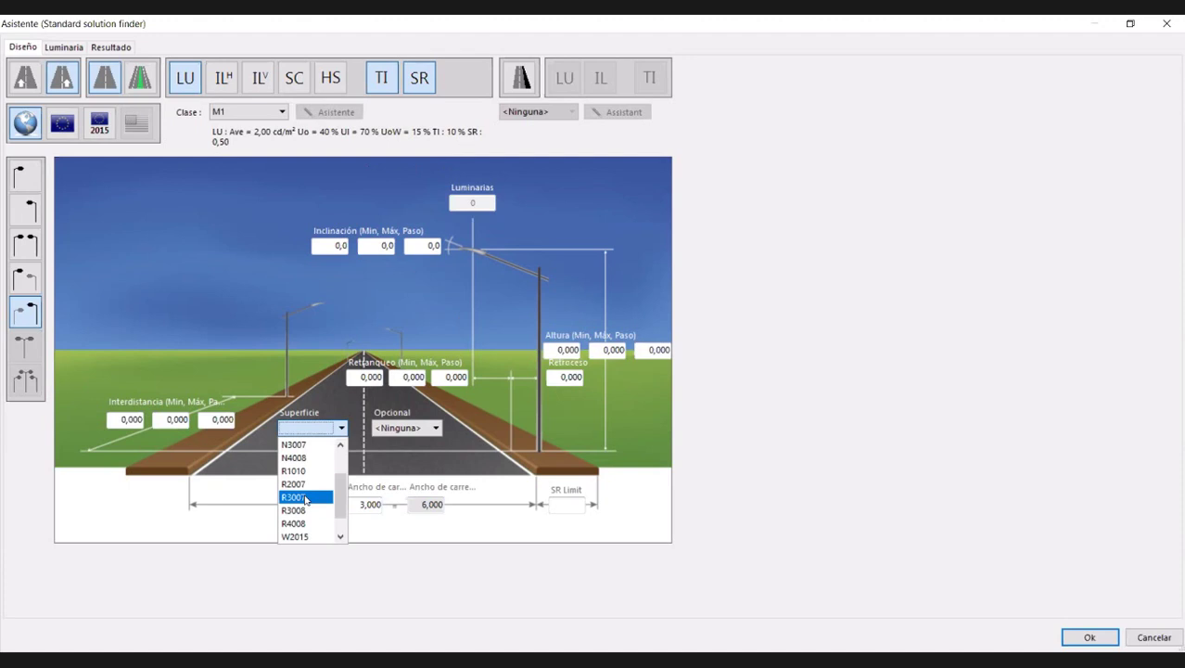
{"action": "left_click", "coordinate": [305, 500]}
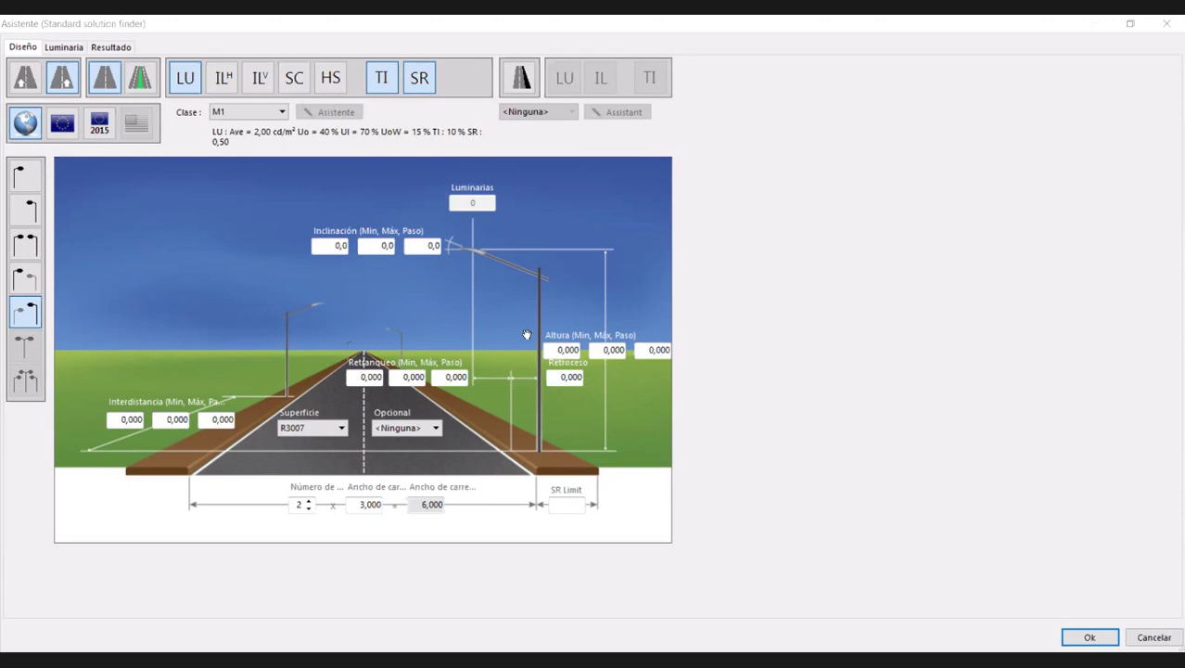
Set the minimum luminaire spacing (Interdistancia) to 23 and the SR limit to 3.
{"action": "left_click", "coordinate": [131, 419]}
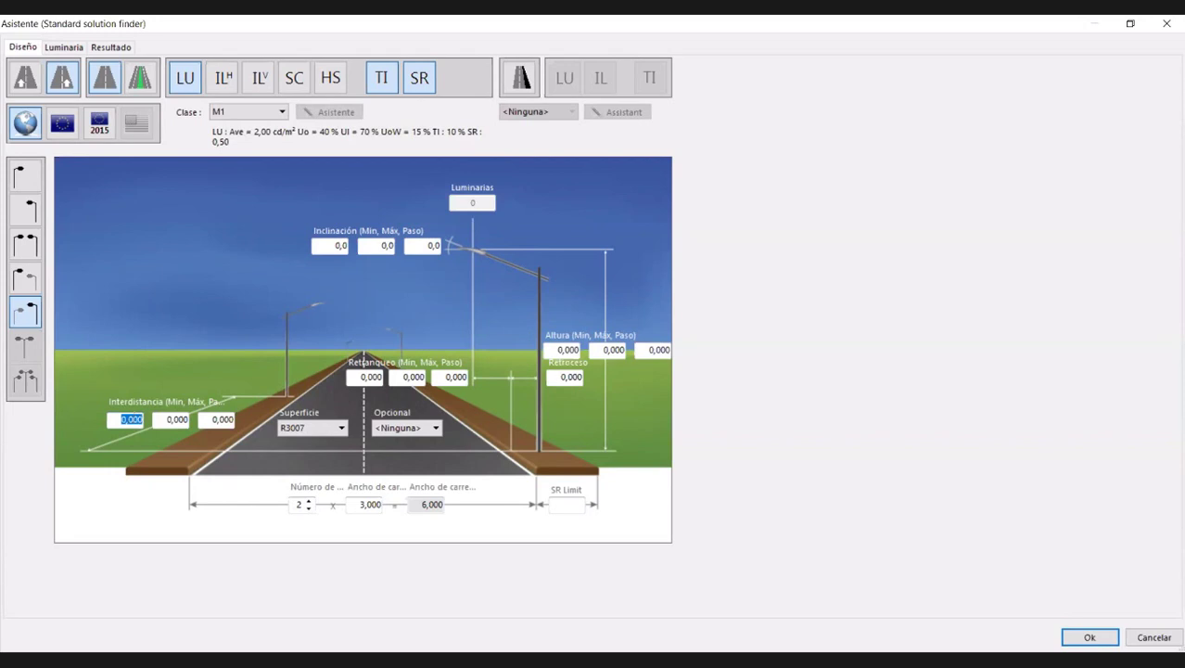
{"action": "type", "text": "23"}
{"action": "left_click", "coordinate": [436, 430]}
{"action": "left_click", "coordinate": [360, 515]}
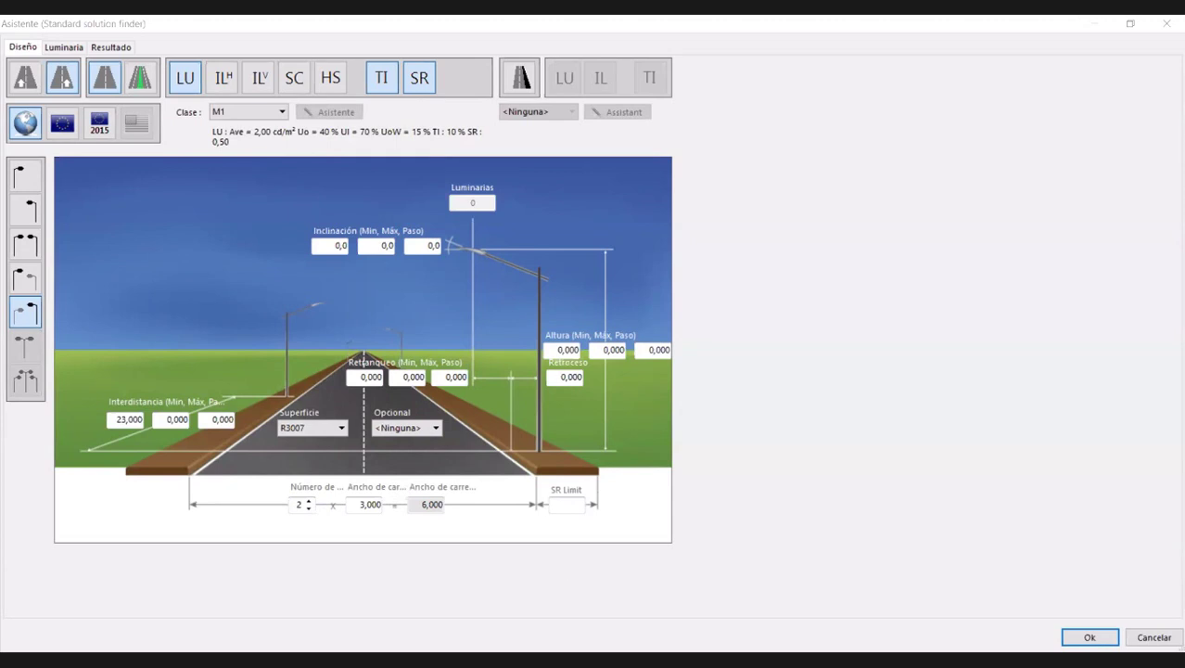
{"action": "left_click", "coordinate": [567, 507]}
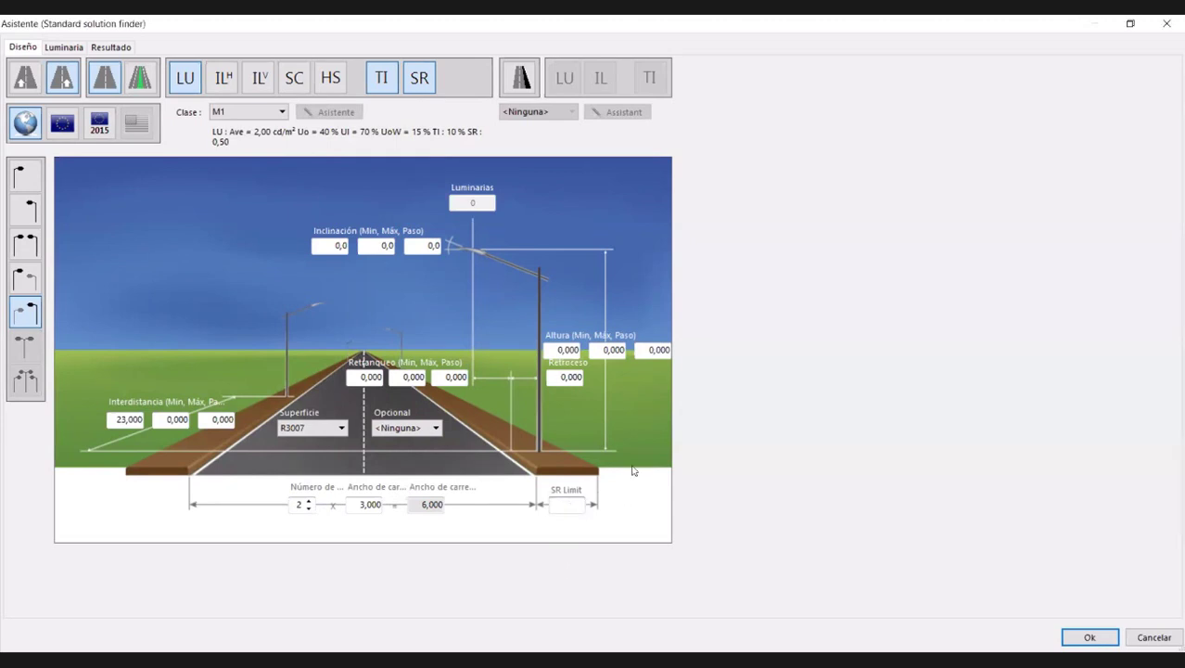
{"action": "type", "text": "3"}
{"action": "key", "text": "Tab"}
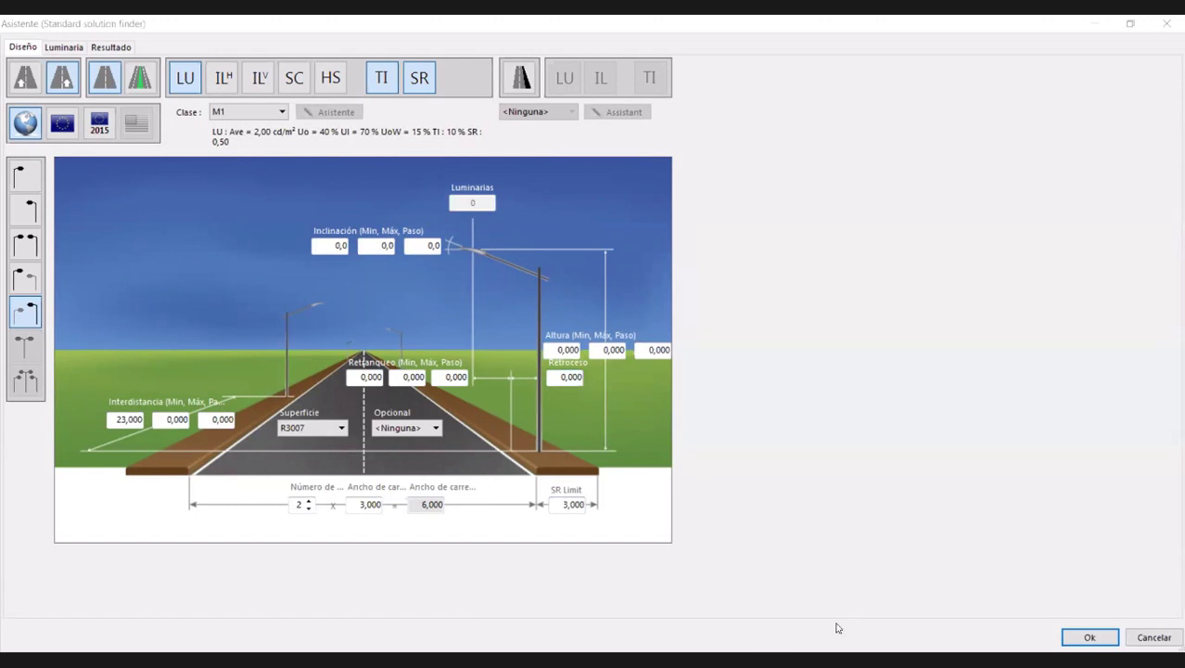
Set the pole setback (Retroceso) to -0,50 and the maximum luminaire height to 11.
{"action": "left_click", "coordinate": [559, 419]}
{"action": "type", "text": "-0,50"}
{"action": "left_click", "coordinate": [641, 358]}
{"action": "left_click", "coordinate": [612, 349]}
{"action": "type", "text": "11"}
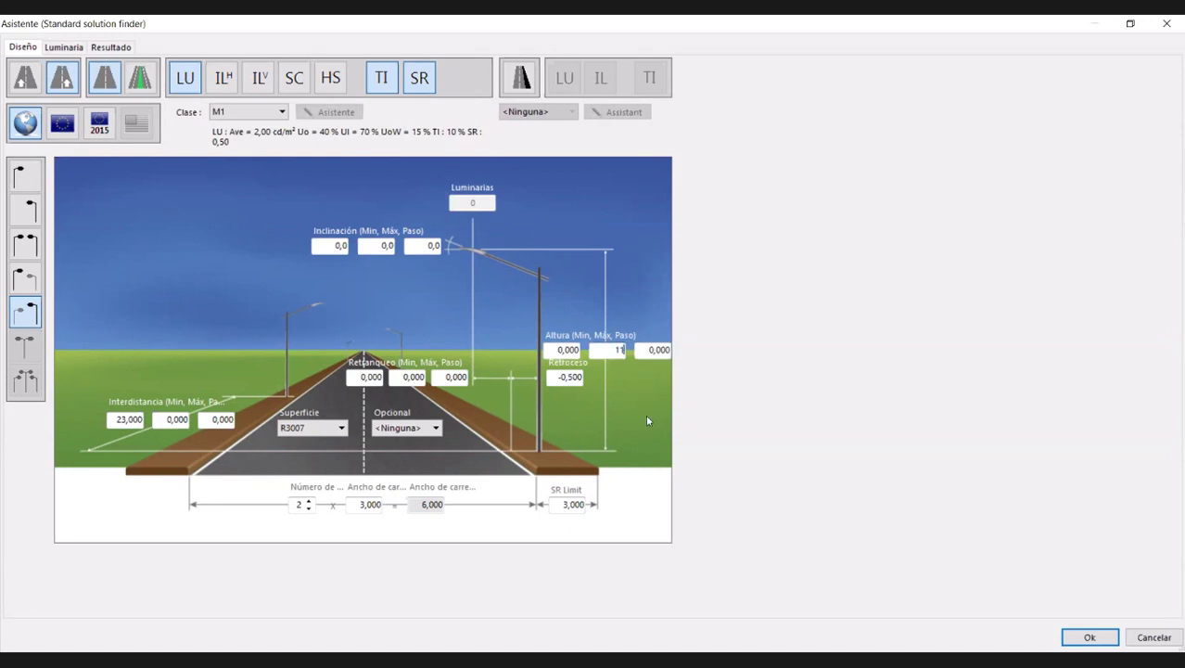
{"action": "left_click", "coordinate": [567, 350]}
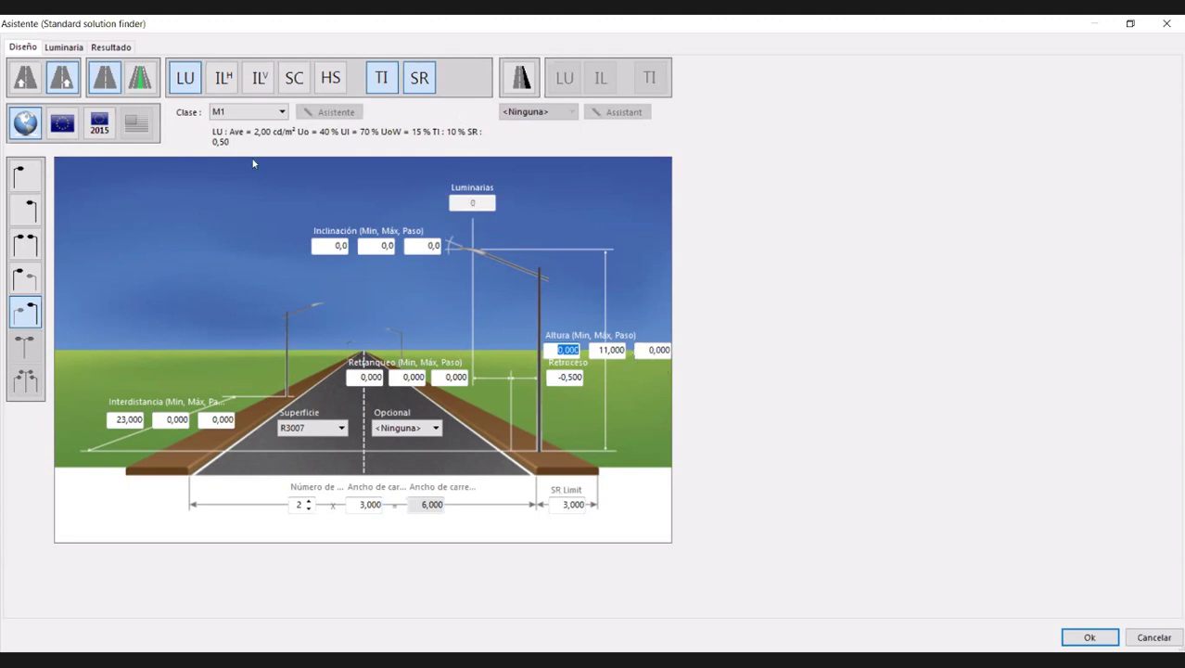
Try the single-sided left luminaire arrangement, and choose the single-sided arrangement on the right side of the road.
{"action": "left_click", "coordinate": [23, 119]}
{"action": "left_click", "coordinate": [31, 175]}
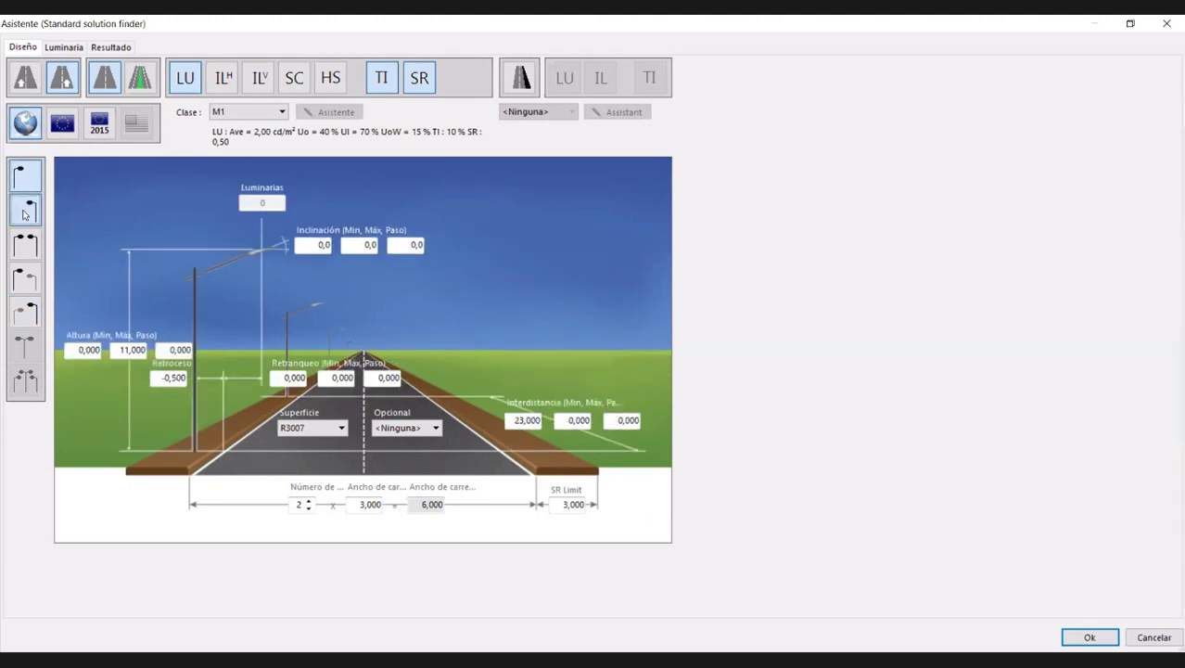
{"action": "left_click", "coordinate": [26, 212]}
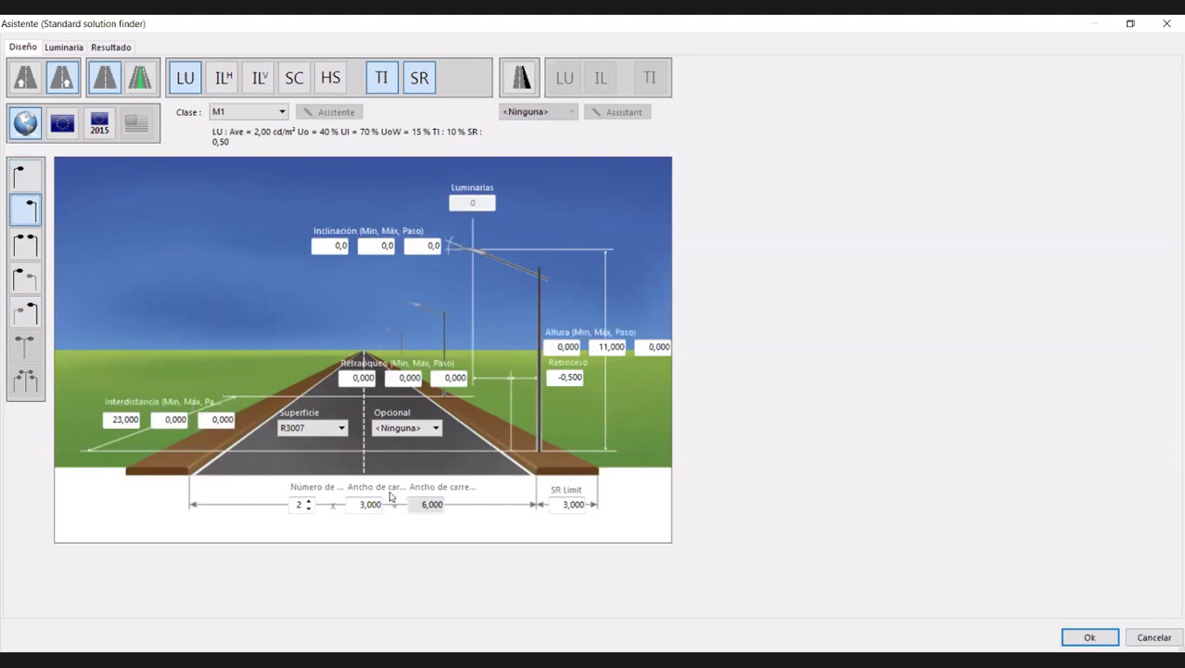
{"action": "key", "text": "Tab"}
{"action": "left_click", "coordinate": [430, 247]}
{"action": "left_click", "coordinate": [339, 247]}
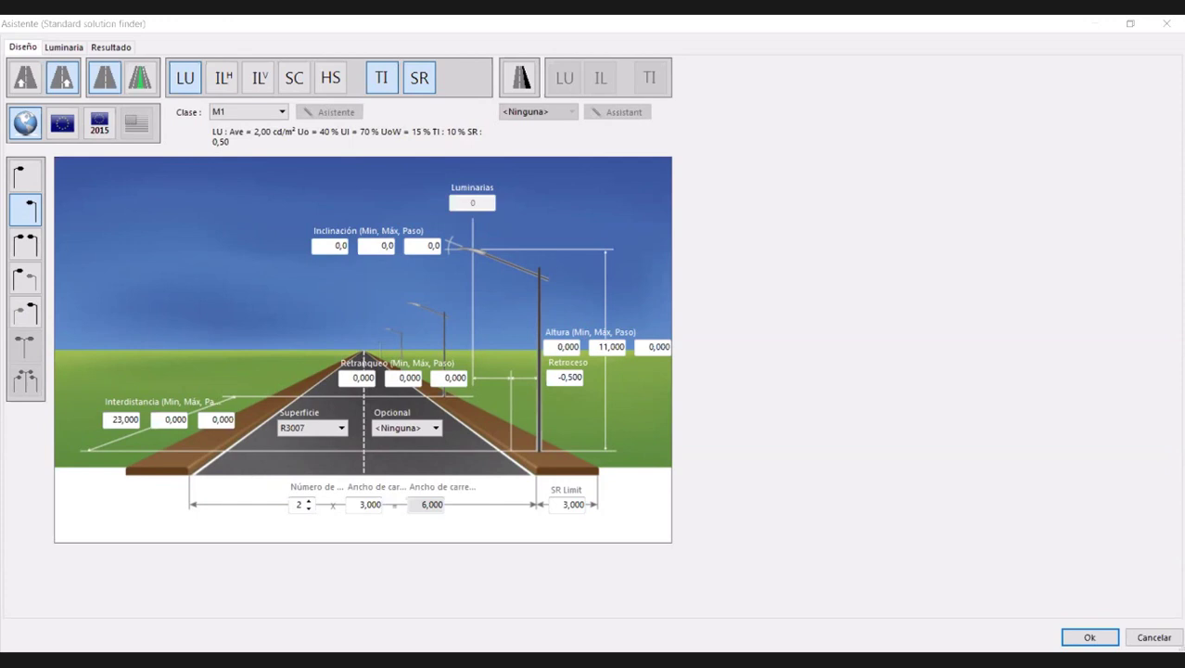
{"action": "left_click", "coordinate": [252, 302]}
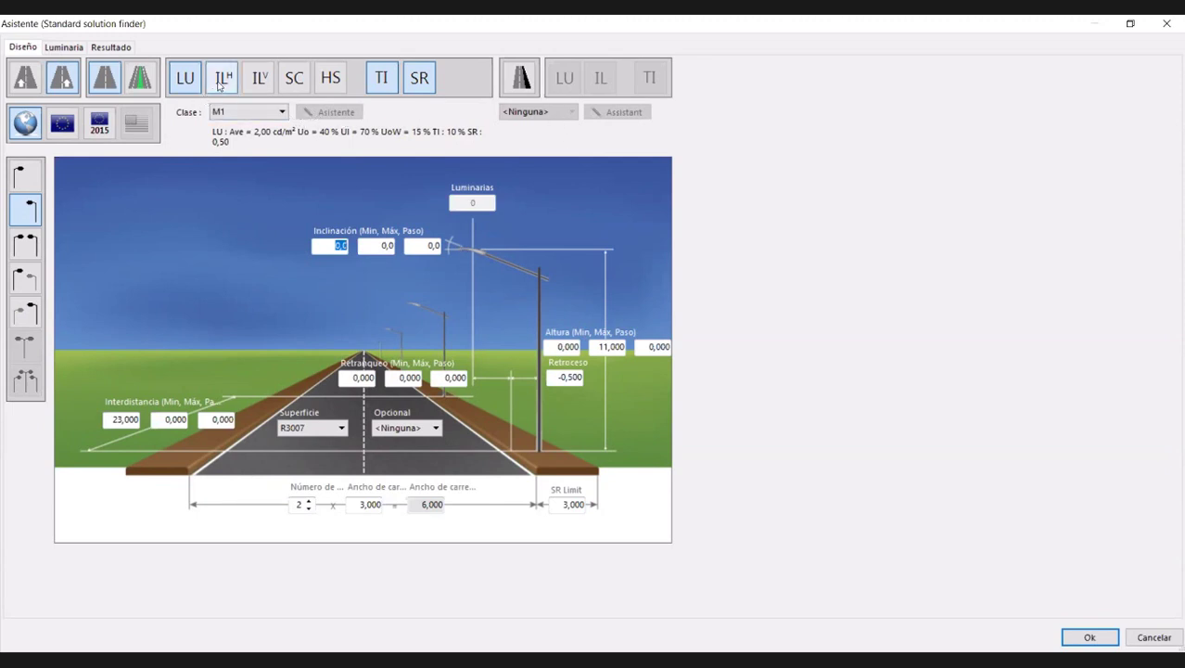
Check the Asistente's luminaire list, try to view the results, and close the Asistente.
{"action": "left_click", "coordinate": [57, 46]}
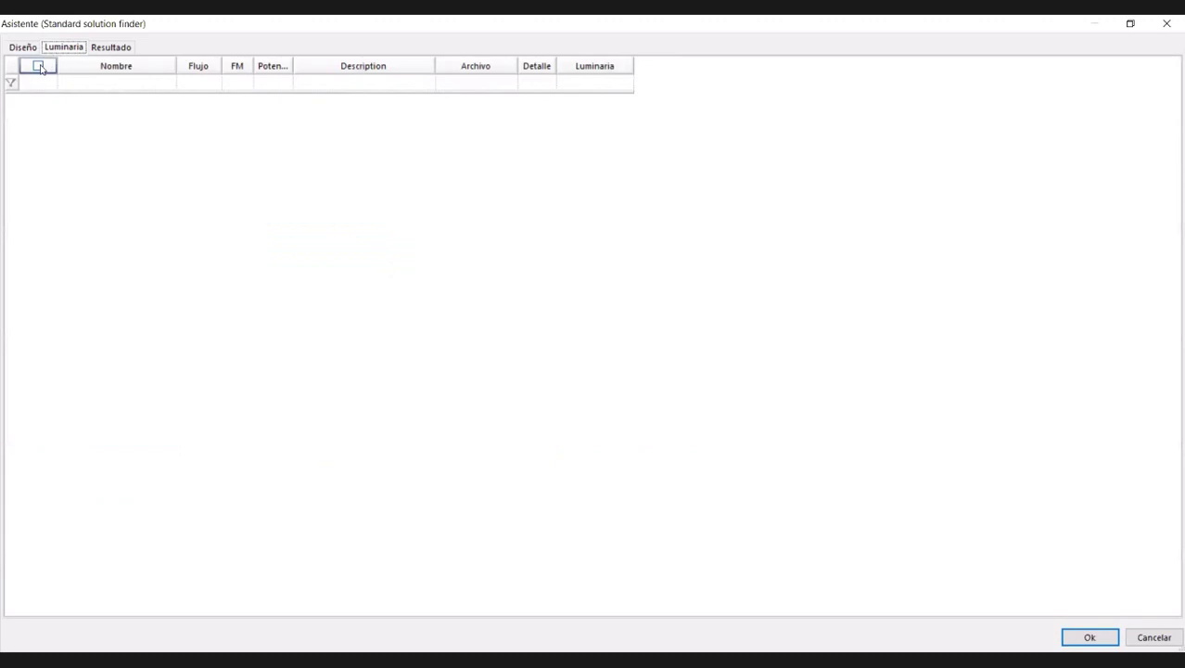
{"action": "left_click", "coordinate": [39, 66]}
{"action": "left_click", "coordinate": [96, 48]}
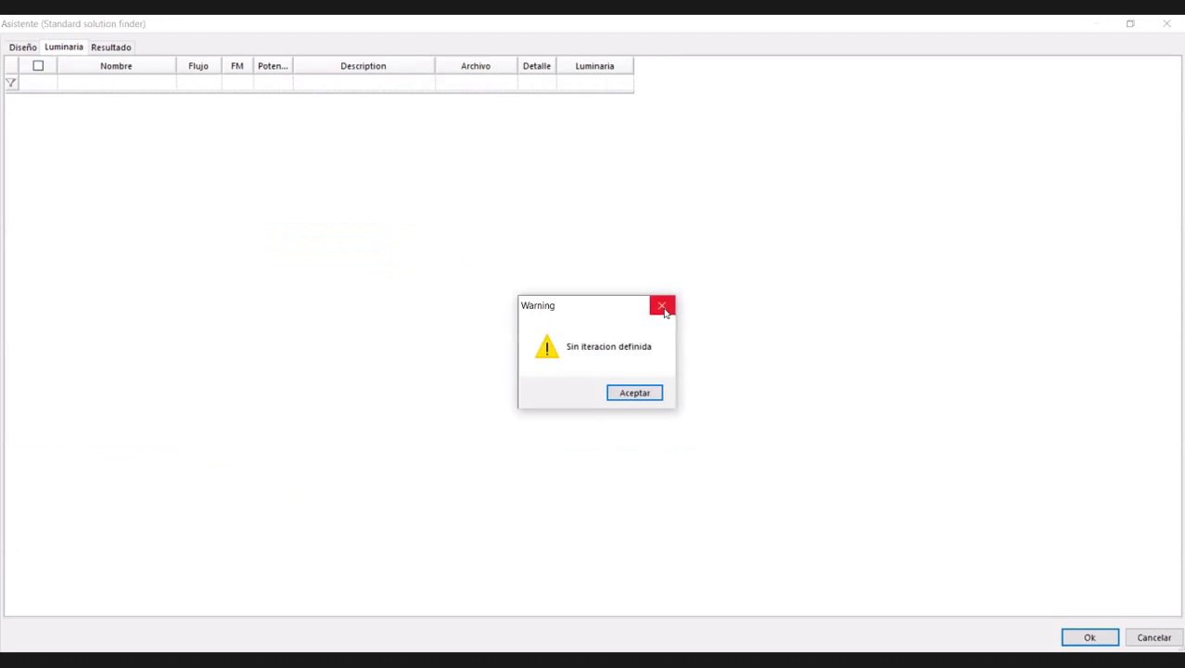
{"action": "left_click", "coordinate": [664, 306]}
{"action": "left_click", "coordinate": [25, 47]}
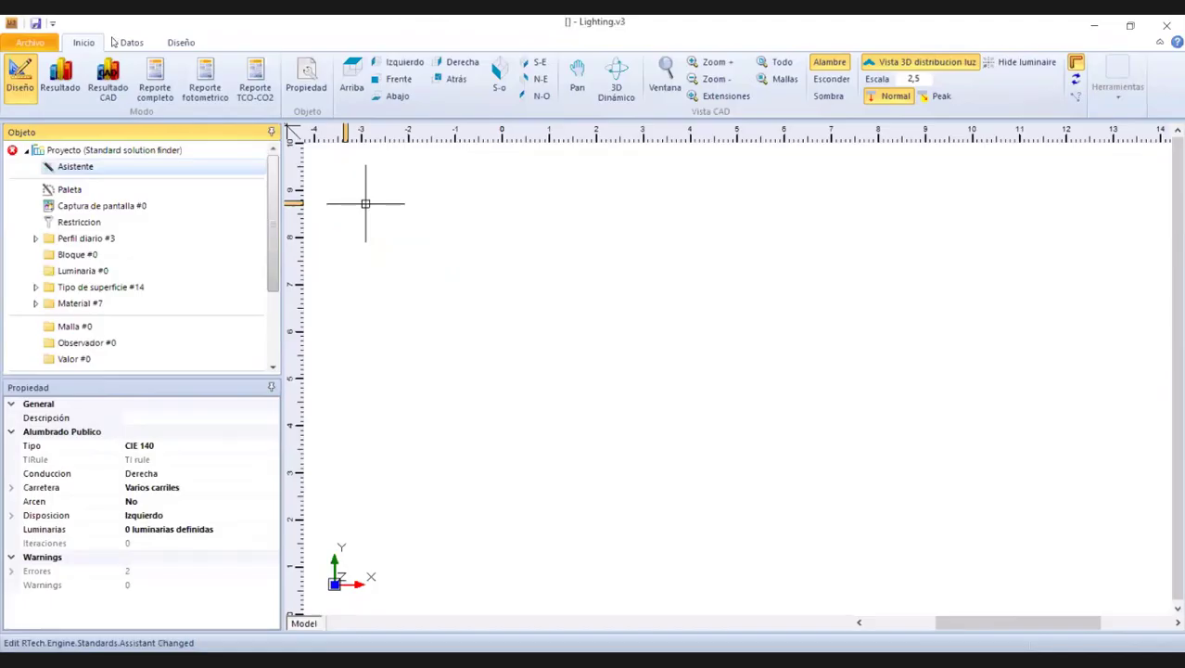
Open the LED luminaire database, browse the models from AMPERA MAXI onward, and select AVENTO 2.
{"action": "left_click", "coordinate": [113, 41]}
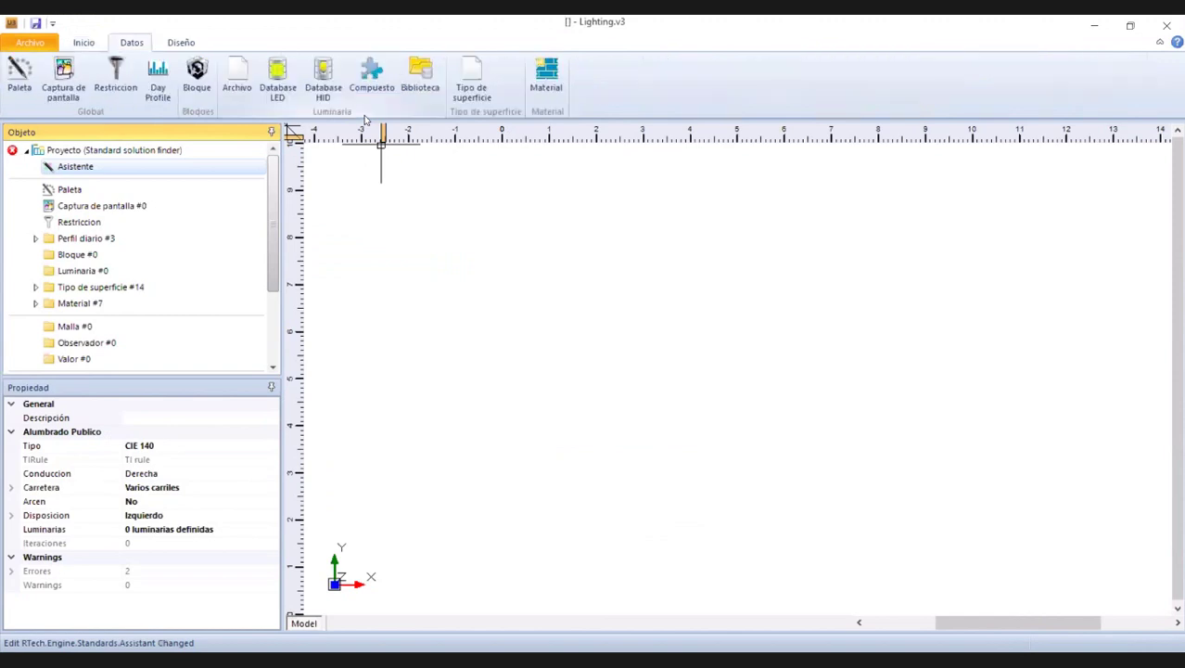
{"action": "left_click", "coordinate": [286, 79]}
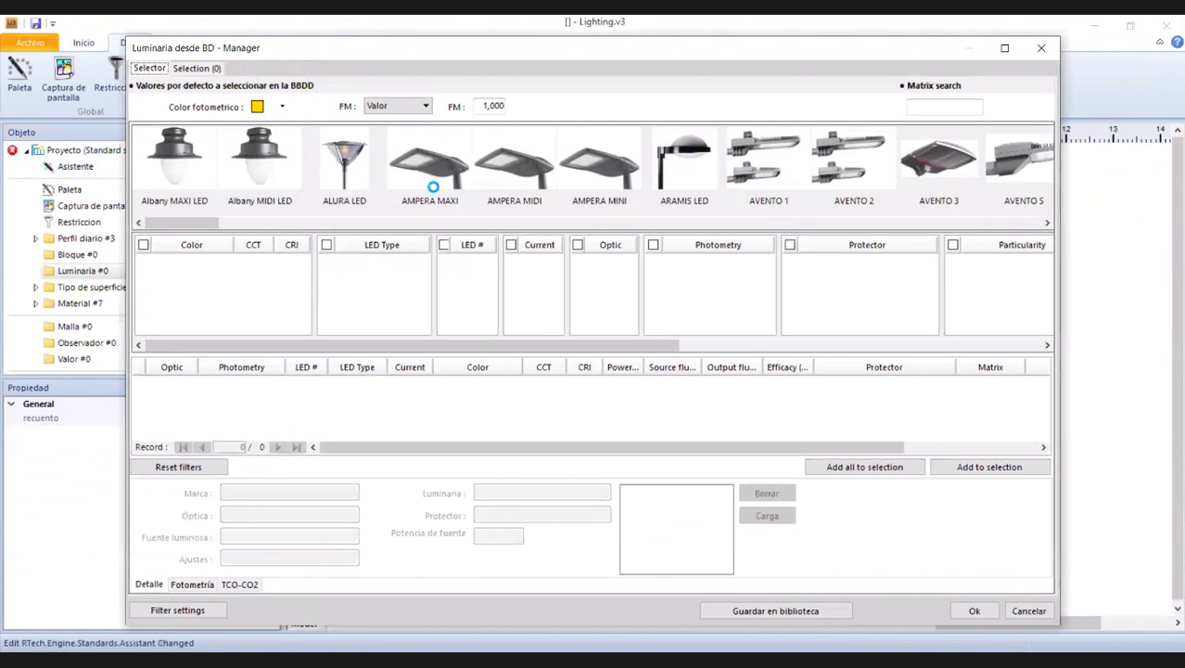
{"action": "left_click", "coordinate": [432, 188]}
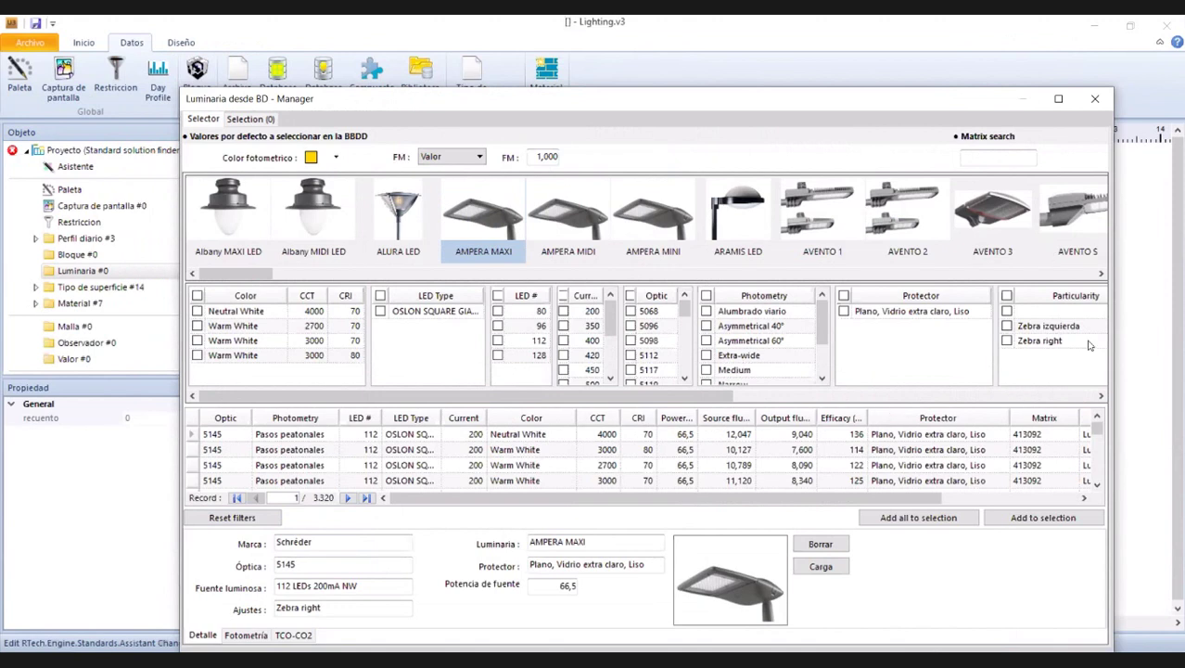
{"action": "scroll", "coordinate": [967, 231], "scroll_direction": "right", "scroll_amount": 1}
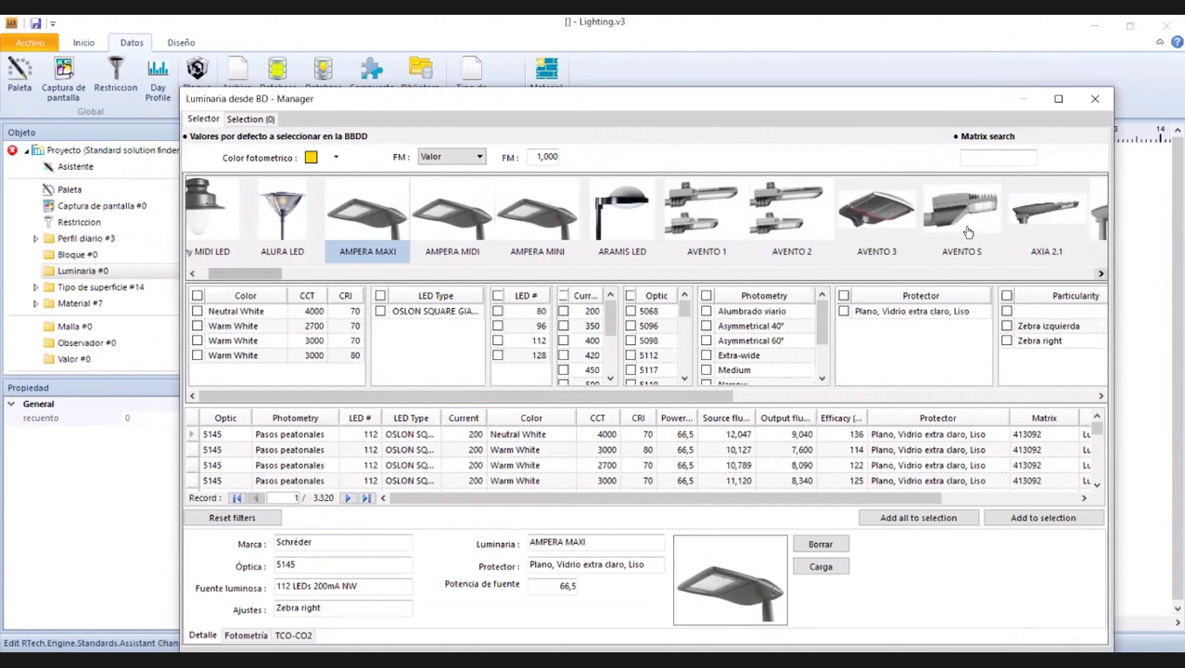
{"action": "left_click", "coordinate": [846, 649]}
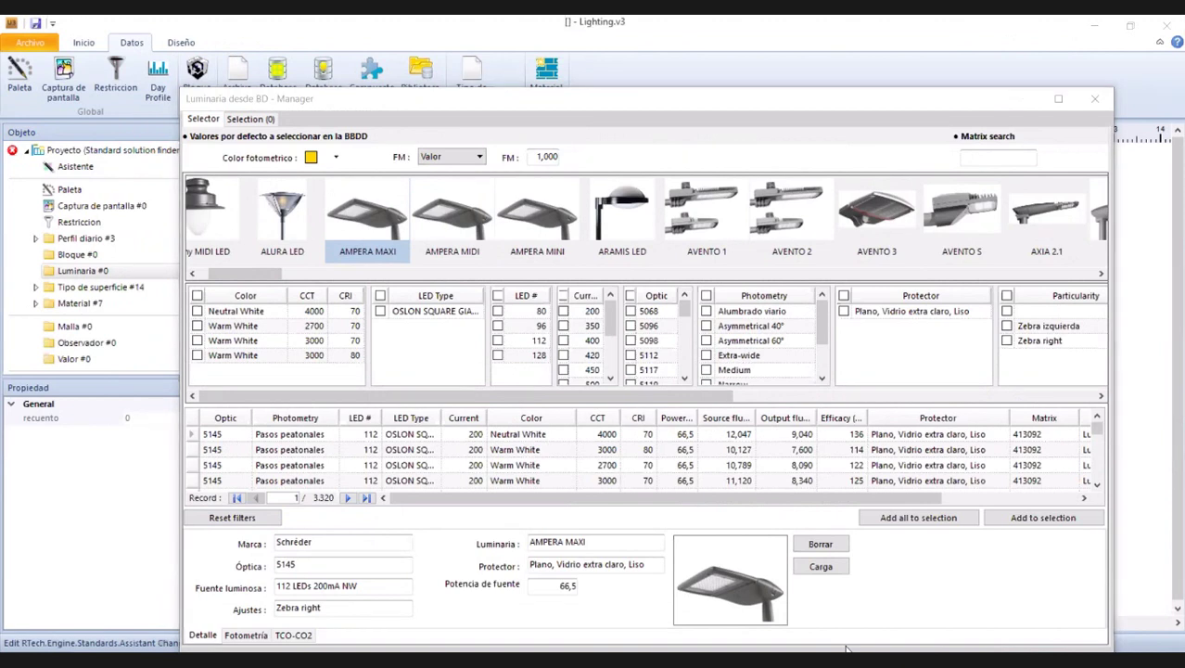
{"action": "left_click", "coordinate": [1096, 275]}
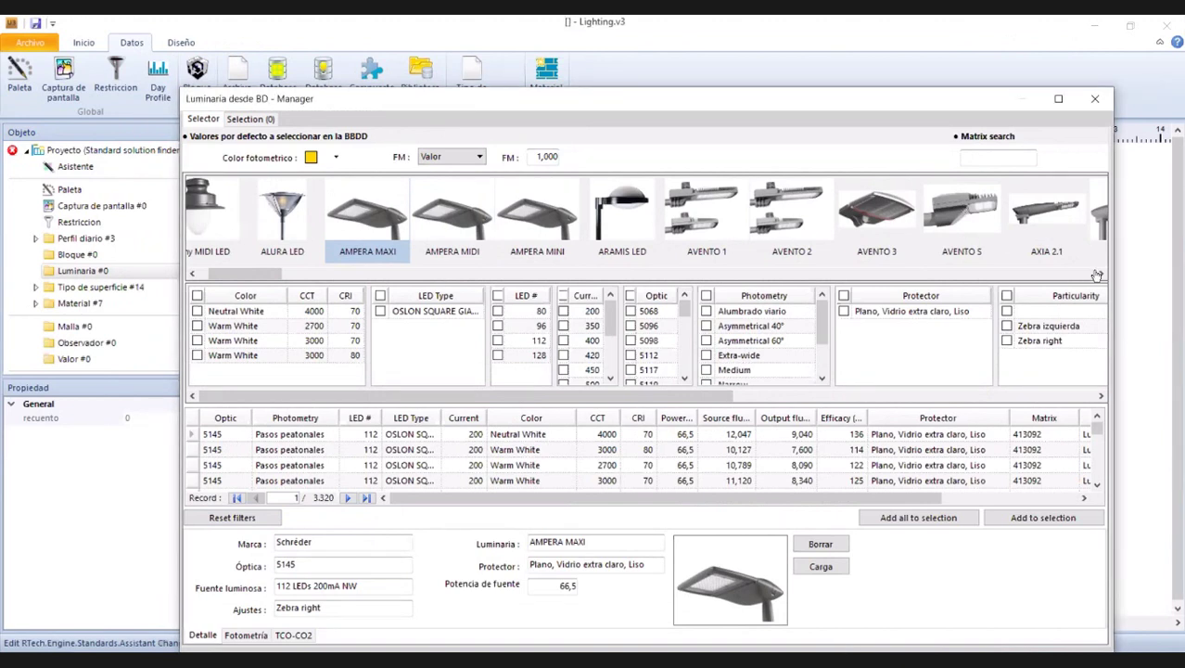
{"action": "left_click", "coordinate": [1096, 276]}
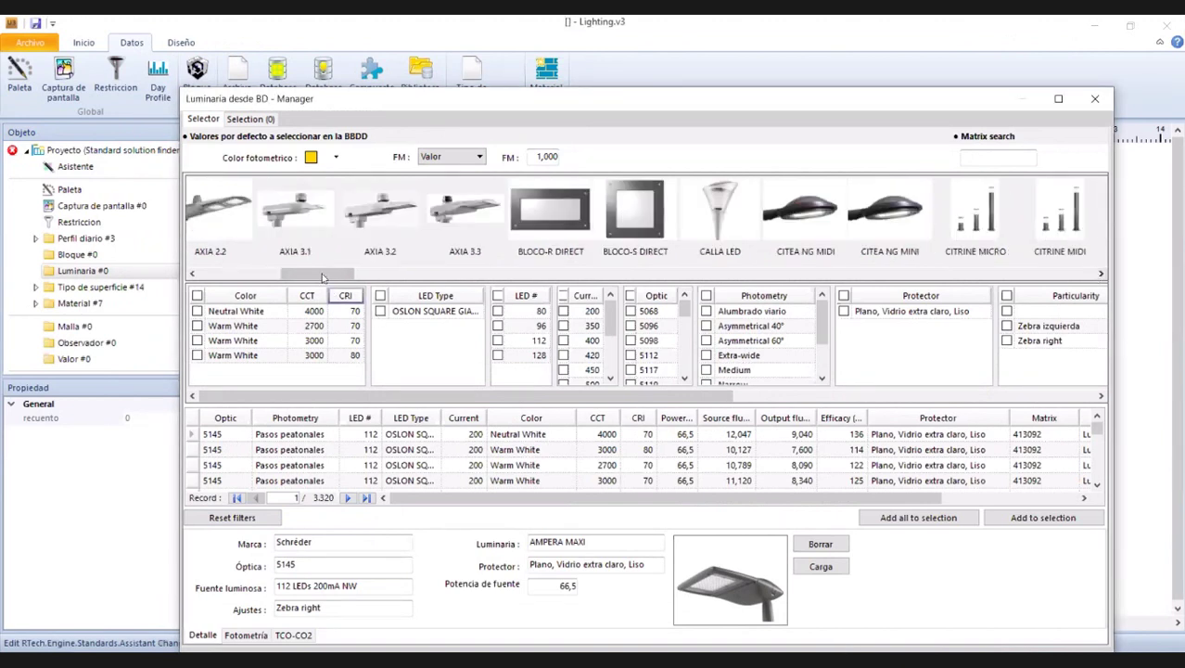
{"action": "left_click_drag", "start_coordinate": [269, 274], "coordinate": [251, 274]}
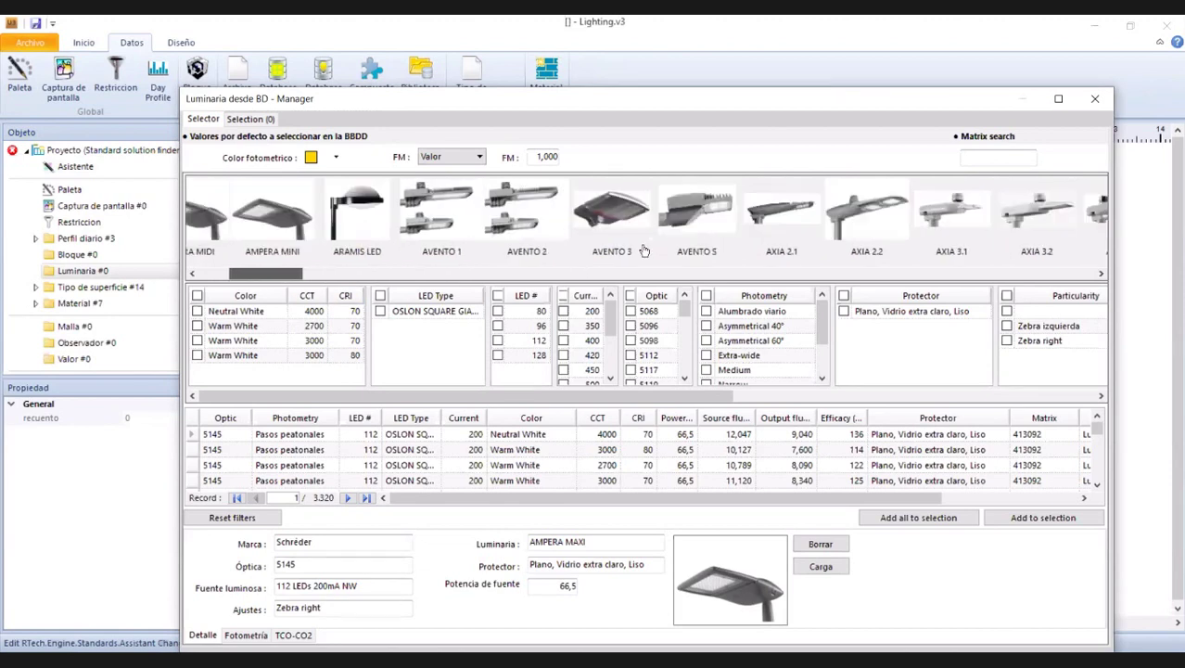
{"action": "left_click", "coordinate": [521, 220]}
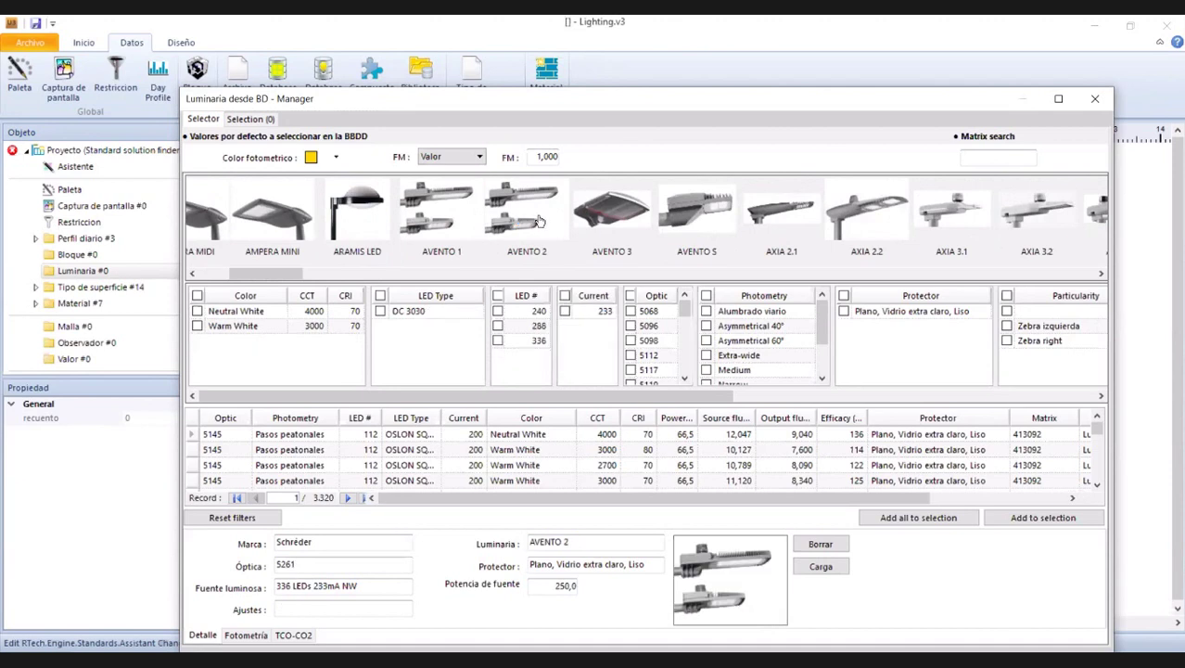
Filter the AVENTO 2 variants to Warm White, DC 3030, 240 LEDs, current 233, optic 5195 and Alumbrado viario photometry.
{"action": "left_click", "coordinate": [198, 327]}
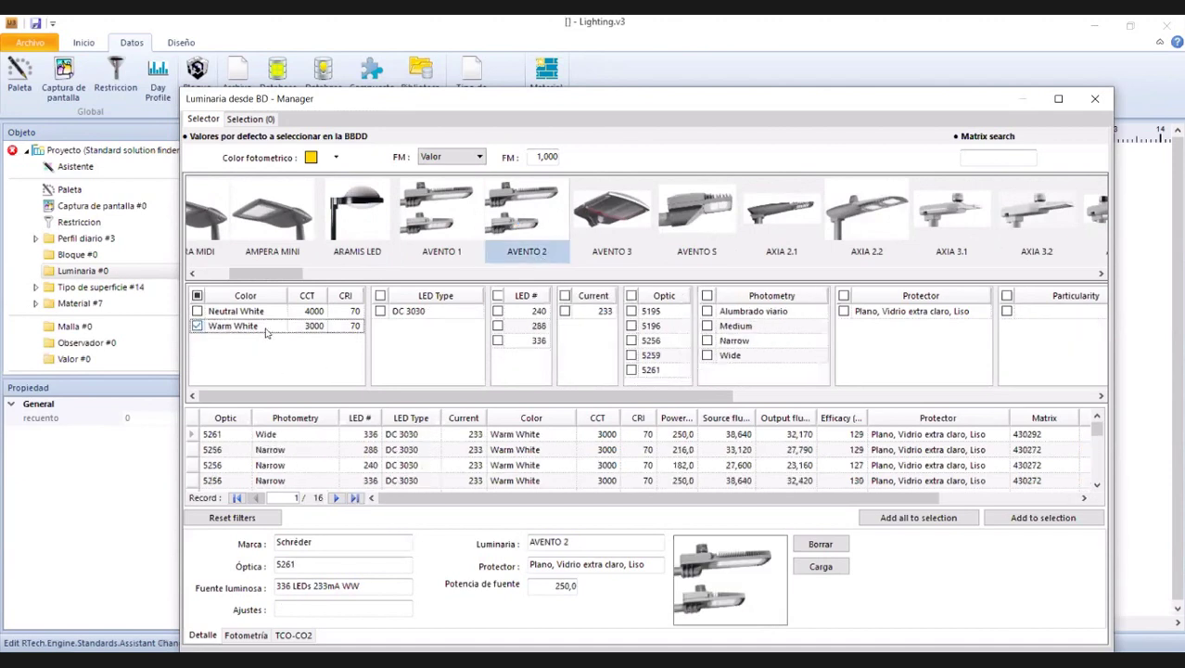
{"action": "left_click", "coordinate": [380, 312]}
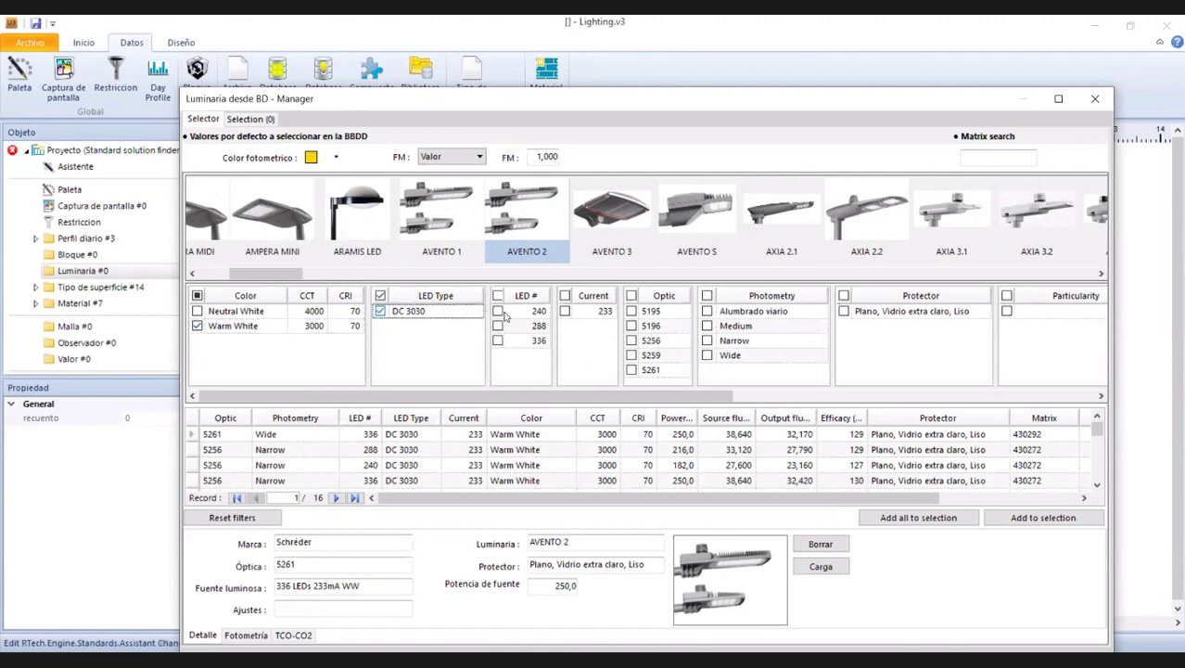
{"action": "left_click", "coordinate": [504, 316]}
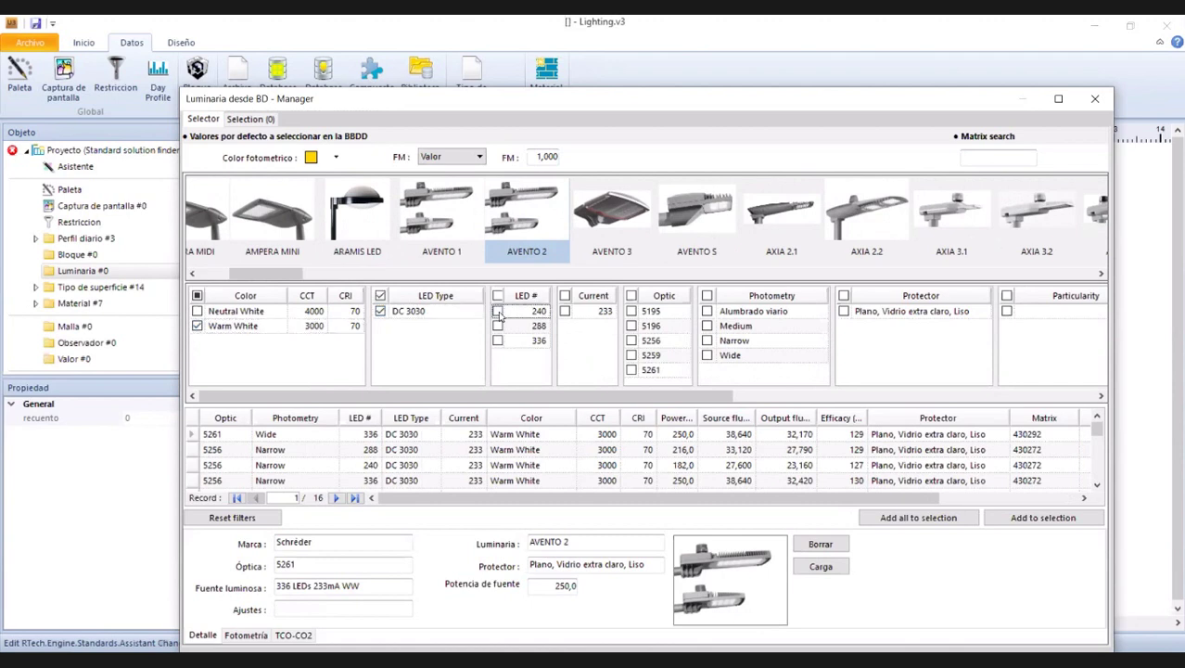
{"action": "left_click", "coordinate": [498, 312]}
{"action": "left_click", "coordinate": [566, 314]}
{"action": "left_click", "coordinate": [565, 312]}
{"action": "left_click", "coordinate": [629, 313]}
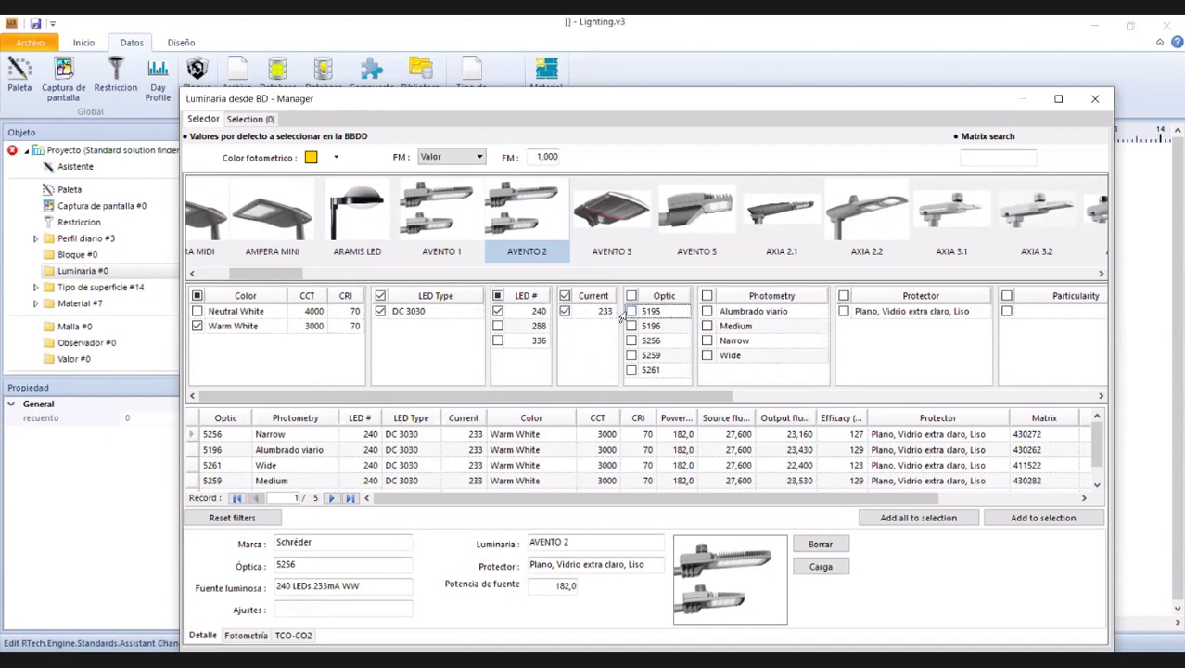
{"action": "left_click", "coordinate": [628, 313]}
{"action": "left_click", "coordinate": [711, 317]}
{"action": "left_click", "coordinate": [711, 317]}
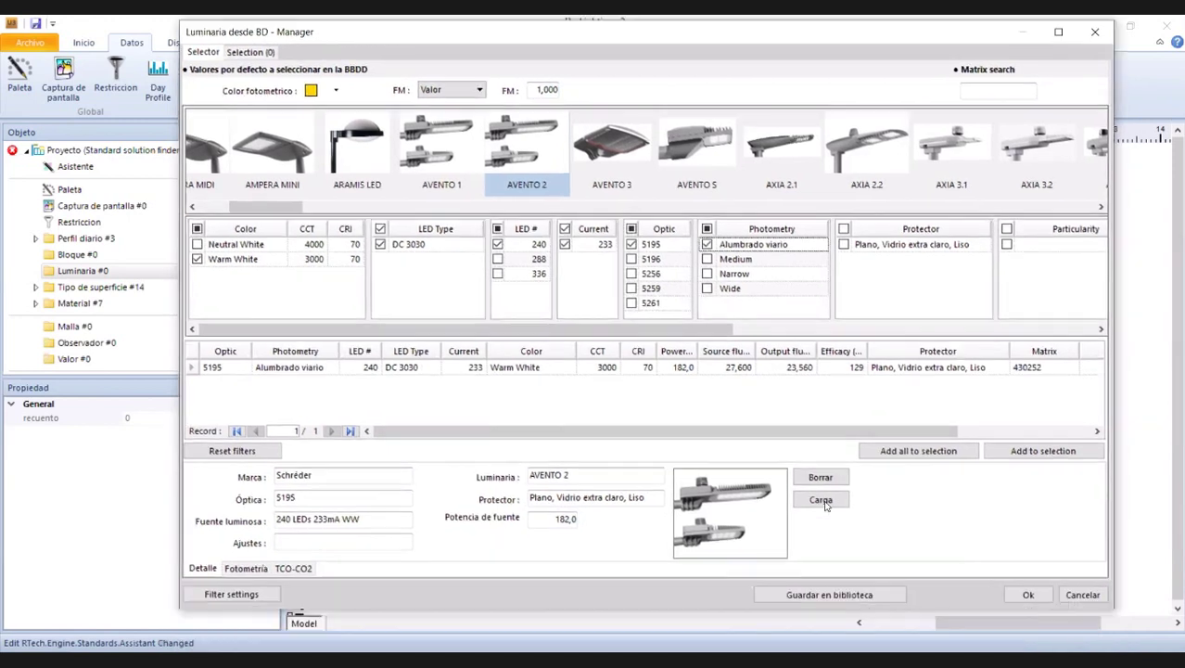
Try the Carga option for the filtered AVENTO 2, close the luminaire manager, and return to the main project tools.
{"action": "left_click", "coordinate": [823, 501]}
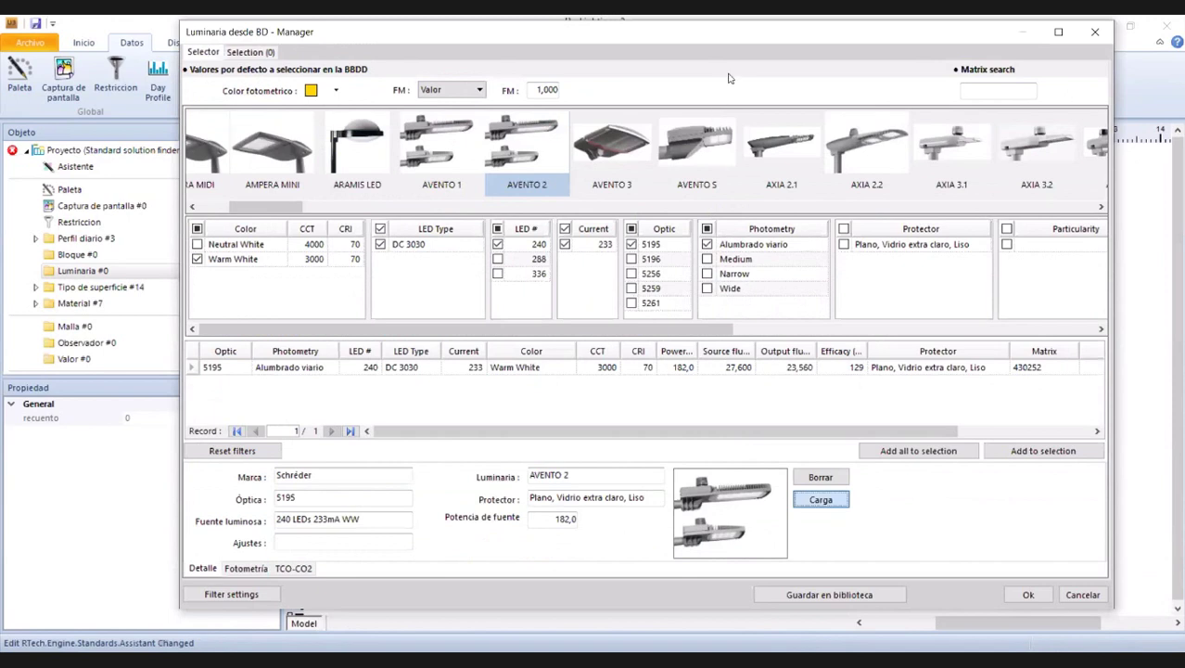
{"action": "key", "text": "Escape"}
{"action": "left_click", "coordinate": [81, 270]}
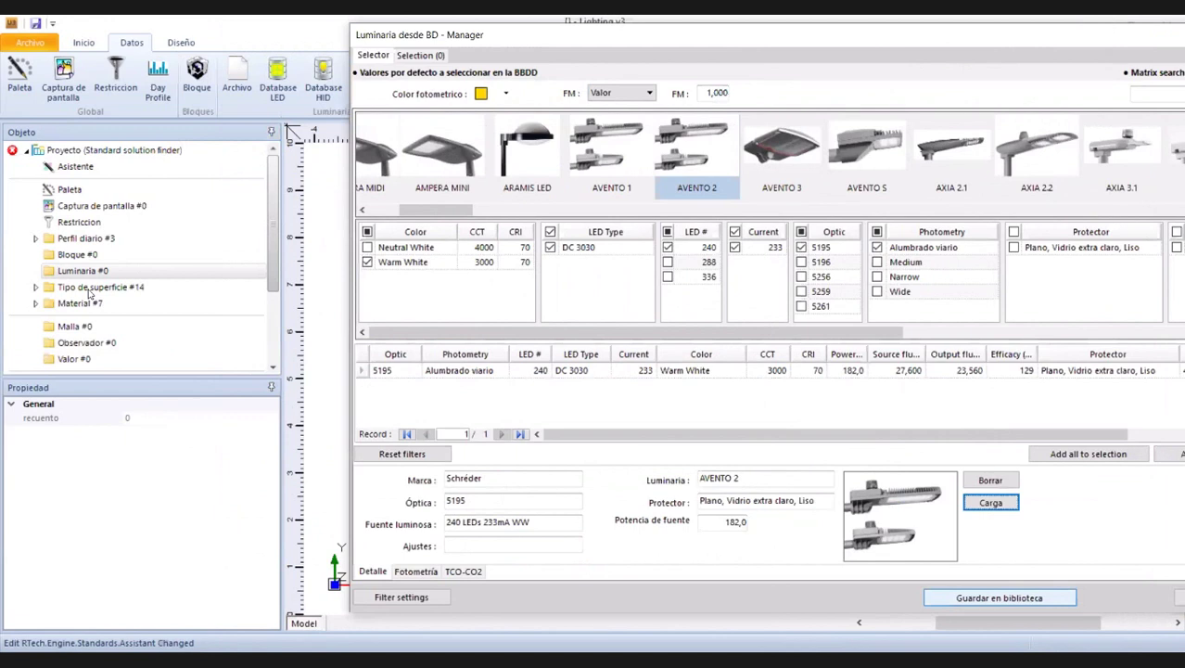
{"action": "key", "text": "Escape"}
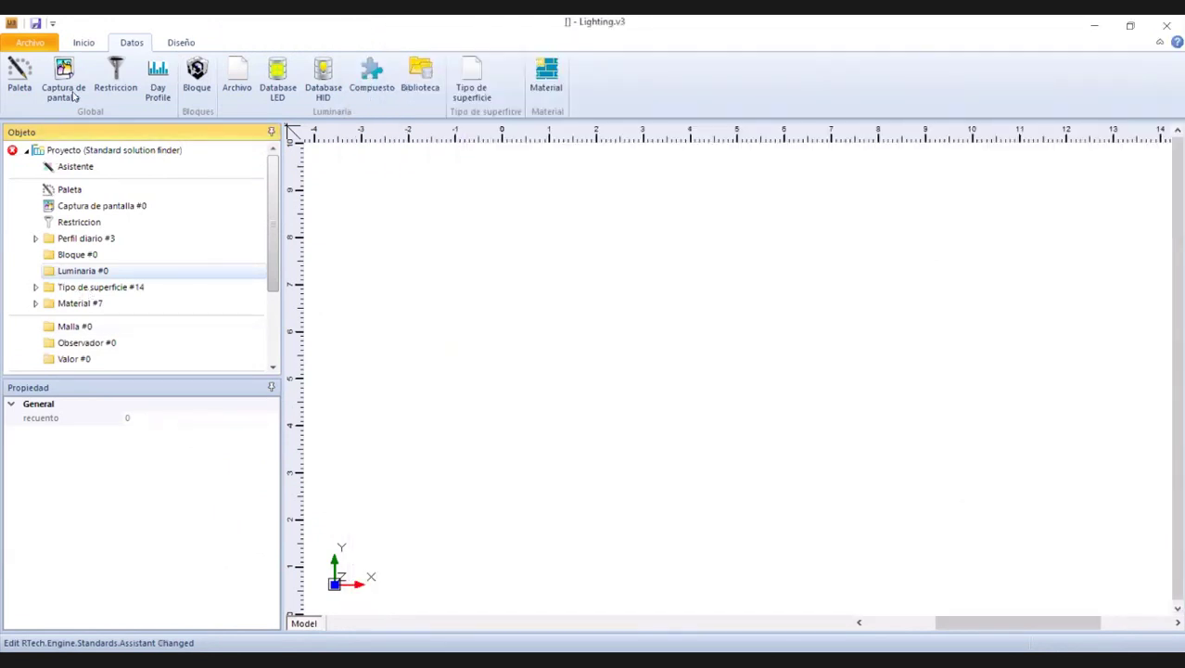
{"action": "left_click", "coordinate": [84, 42]}
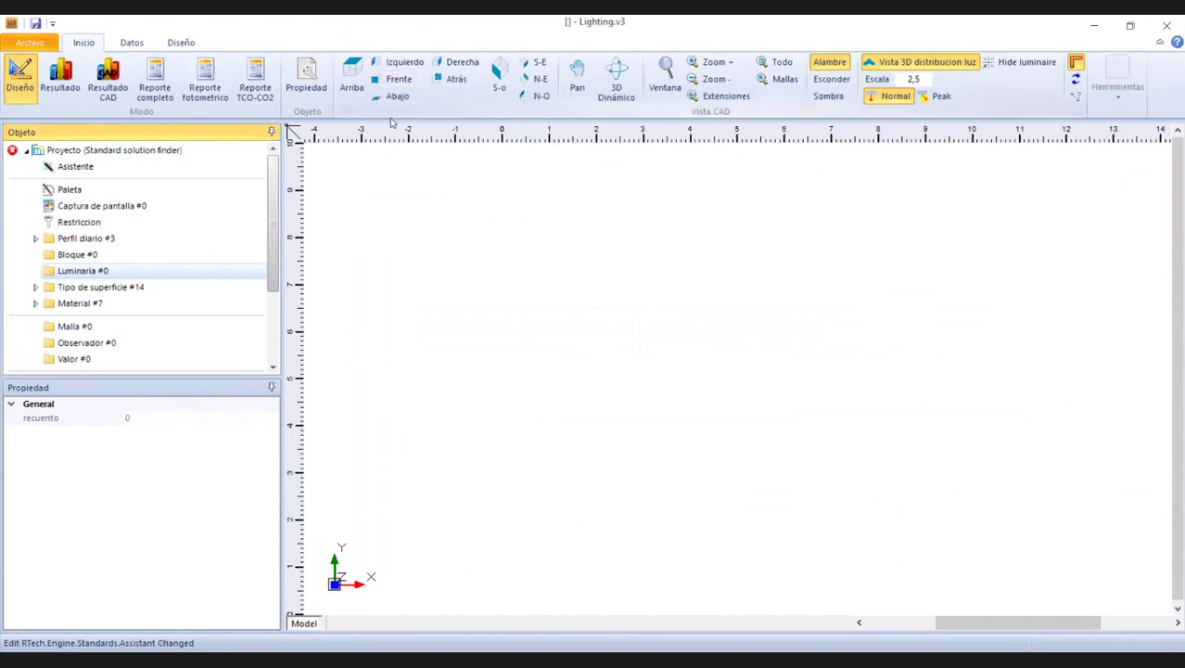
Examine the project tree's Perfil diario, Restriccion and Configuracion entries, along with the available design and data tools.
{"action": "left_click", "coordinate": [41, 250]}
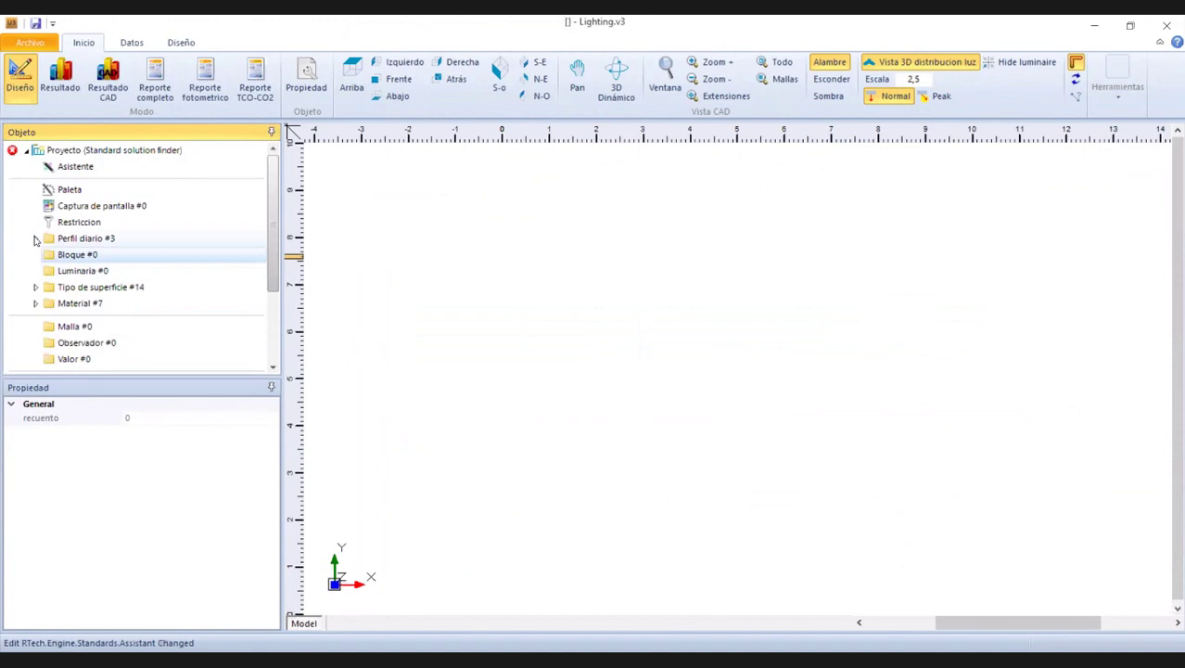
{"action": "left_click", "coordinate": [35, 239]}
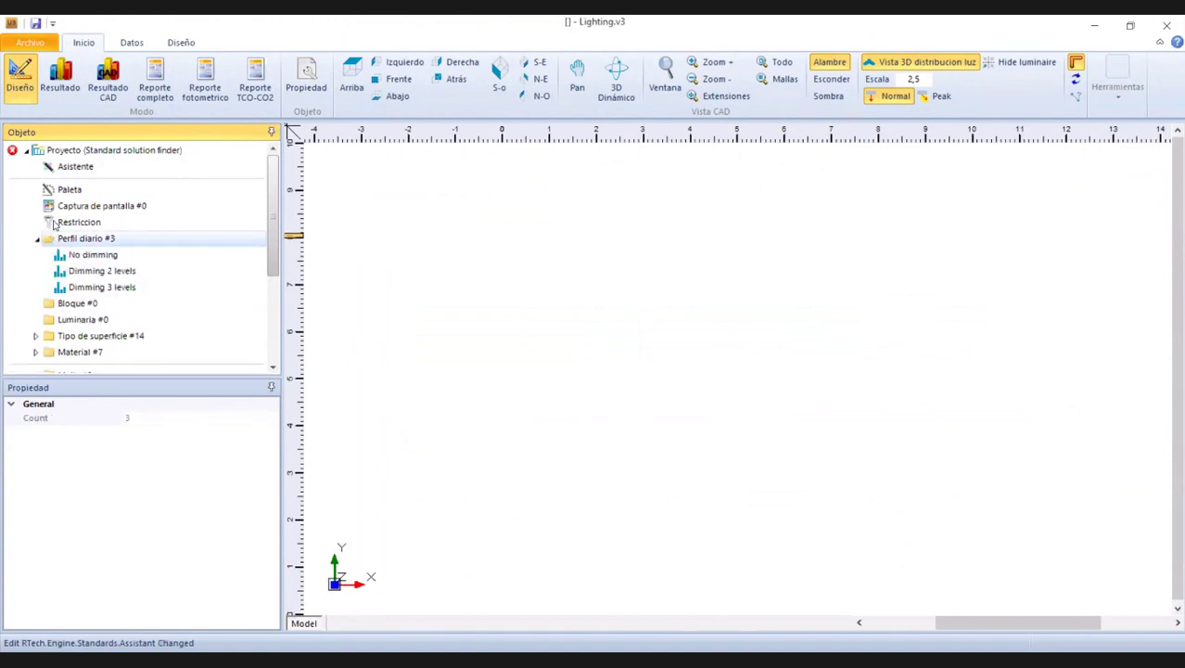
{"action": "left_click", "coordinate": [58, 223]}
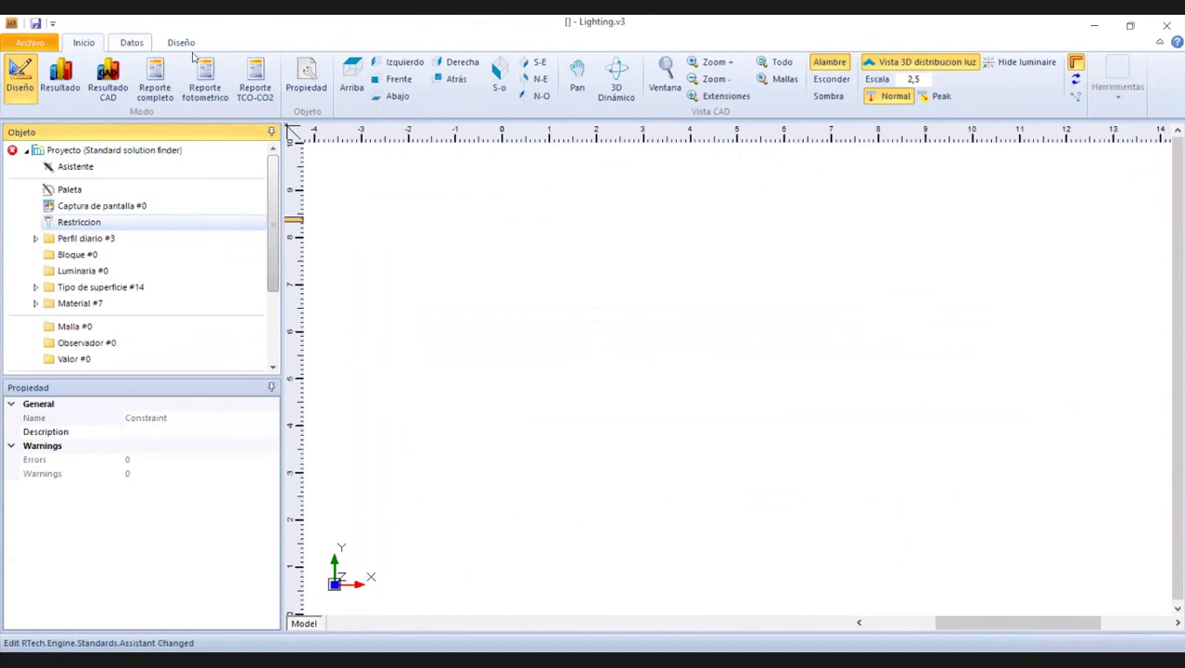
{"action": "scroll", "coordinate": [193, 57], "scroll_direction": "down", "scroll_amount": 2}
{"action": "scroll", "coordinate": [249, 195], "scroll_direction": "down", "scroll_amount": 3}
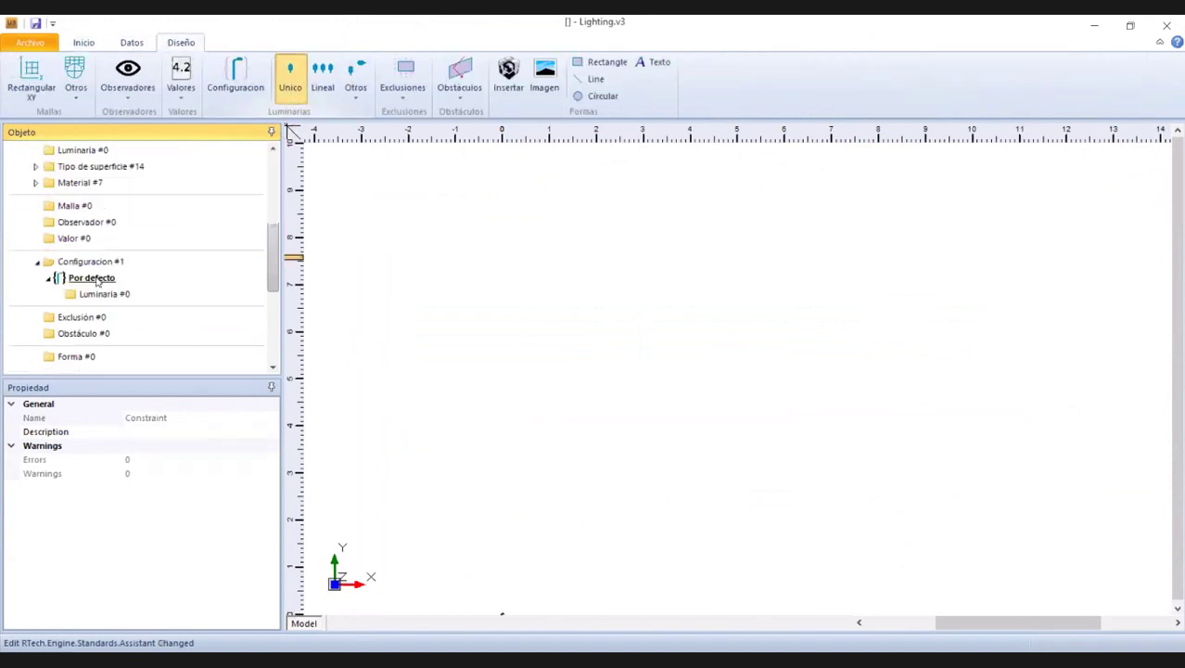
{"action": "left_click", "coordinate": [419, 140]}
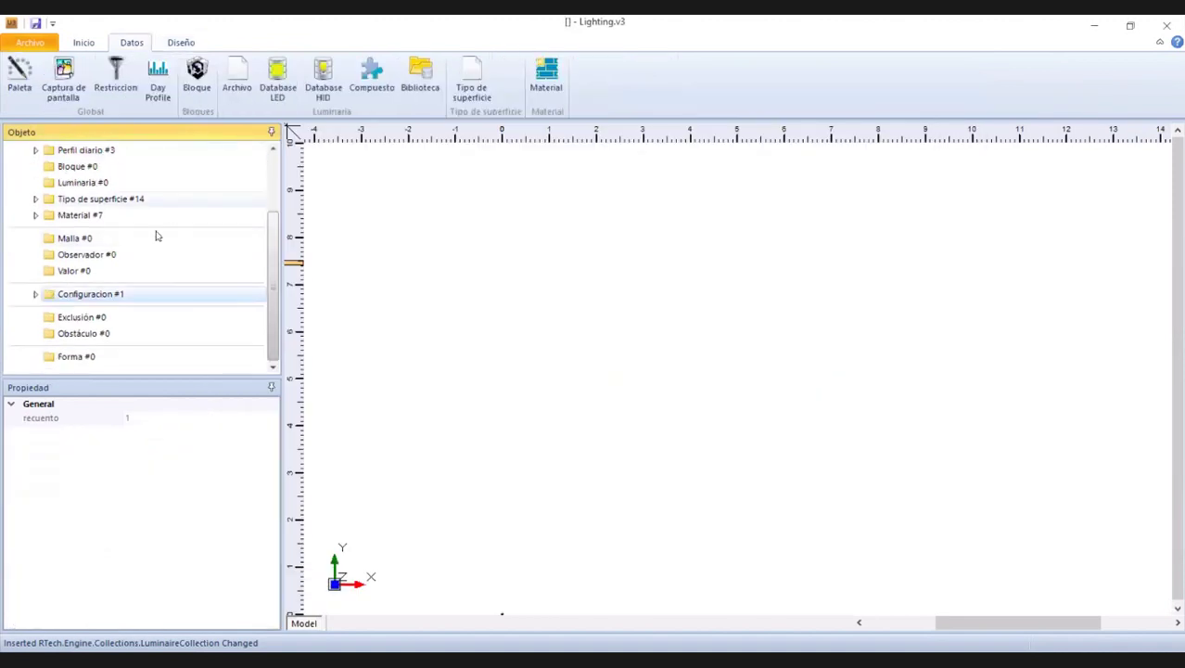
{"action": "scroll", "coordinate": [157, 237], "scroll_direction": "up", "scroll_amount": 2}
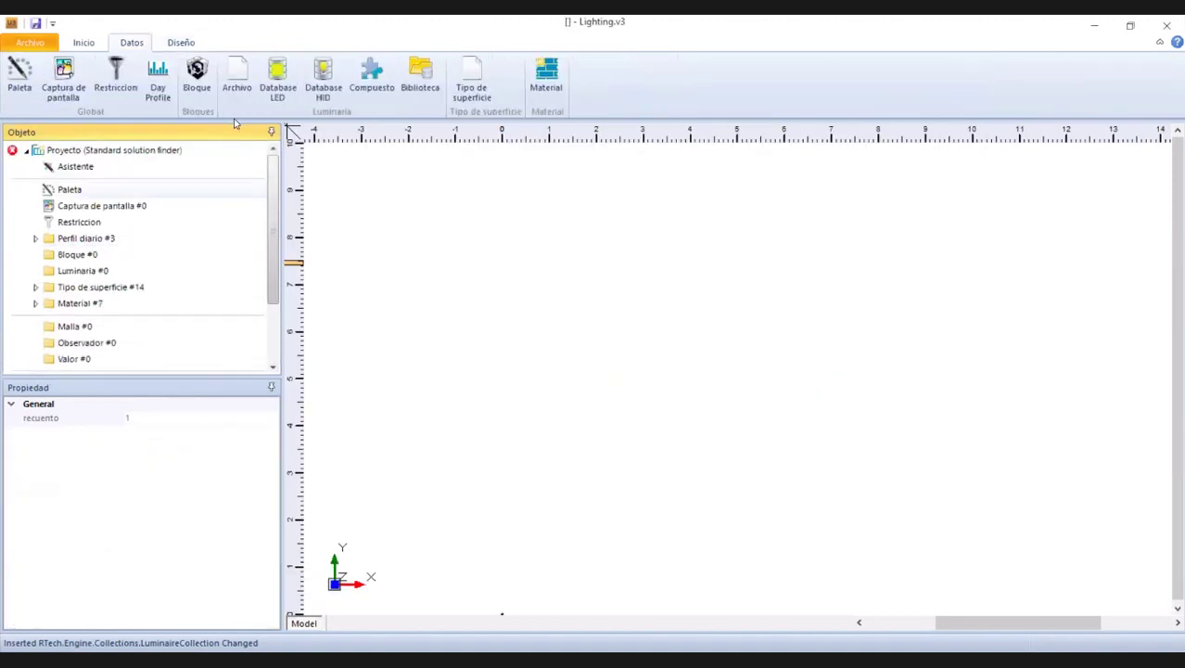
Open the LED luminaire database and filter AVENTO S to Neutral White, DC 3030, 16 LEDs, current 167, optic 5068 and Alumbrado viario.
{"action": "left_click", "coordinate": [277, 76]}
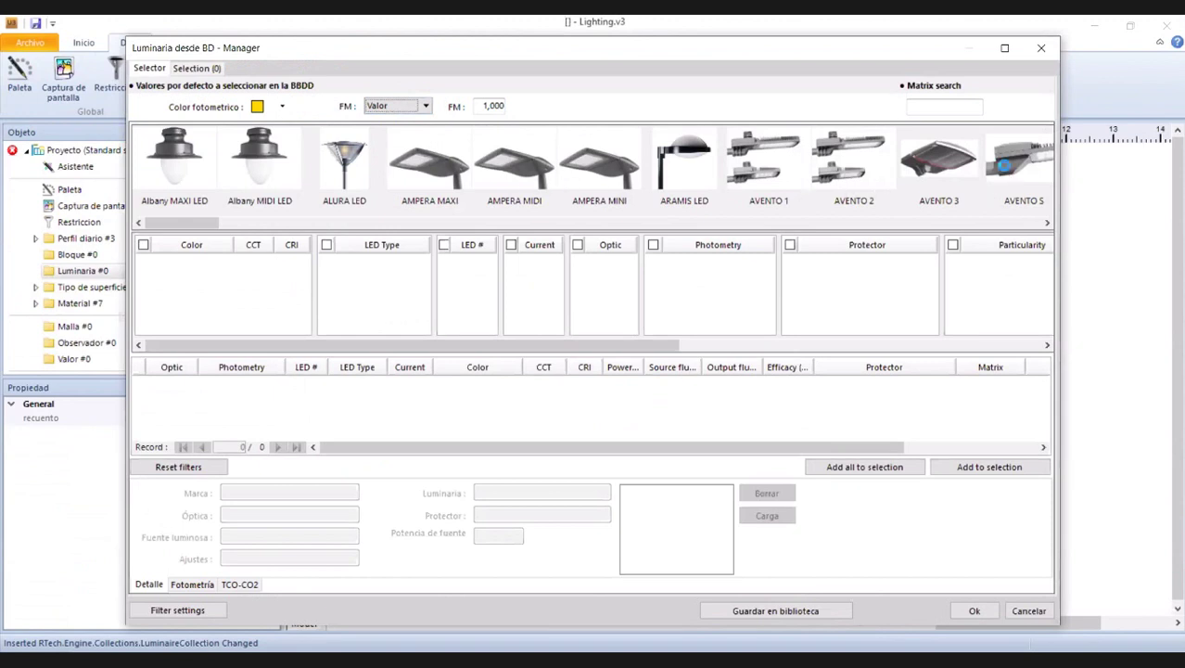
{"action": "left_click", "coordinate": [1001, 166]}
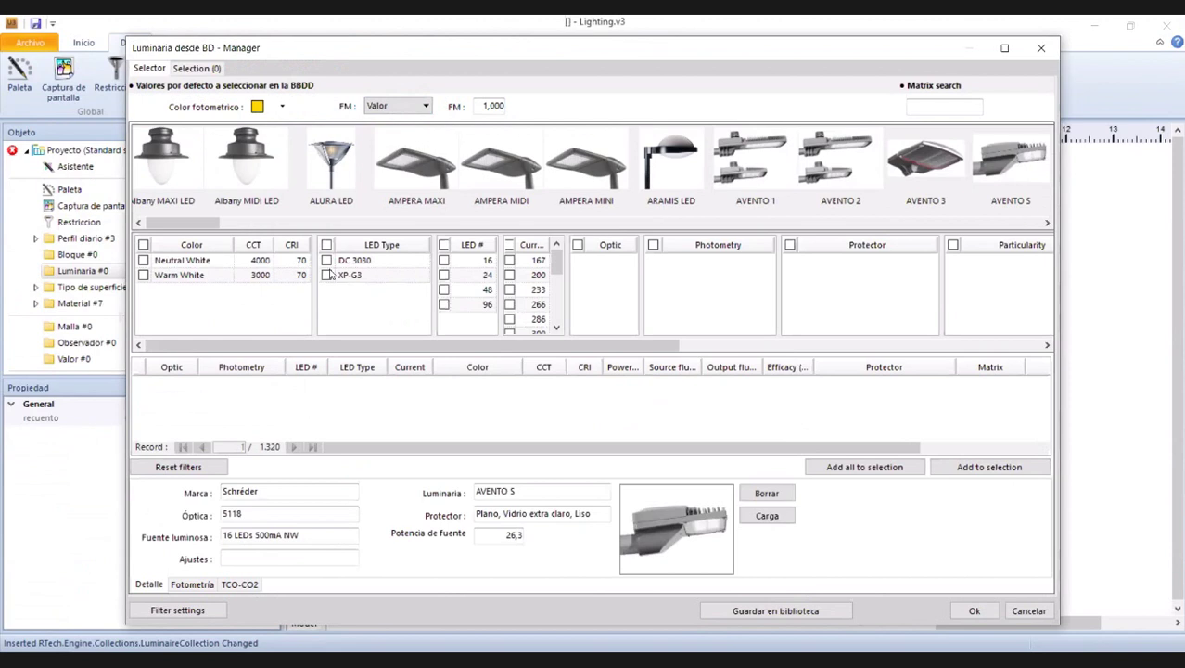
{"action": "left_click", "coordinate": [457, 265]}
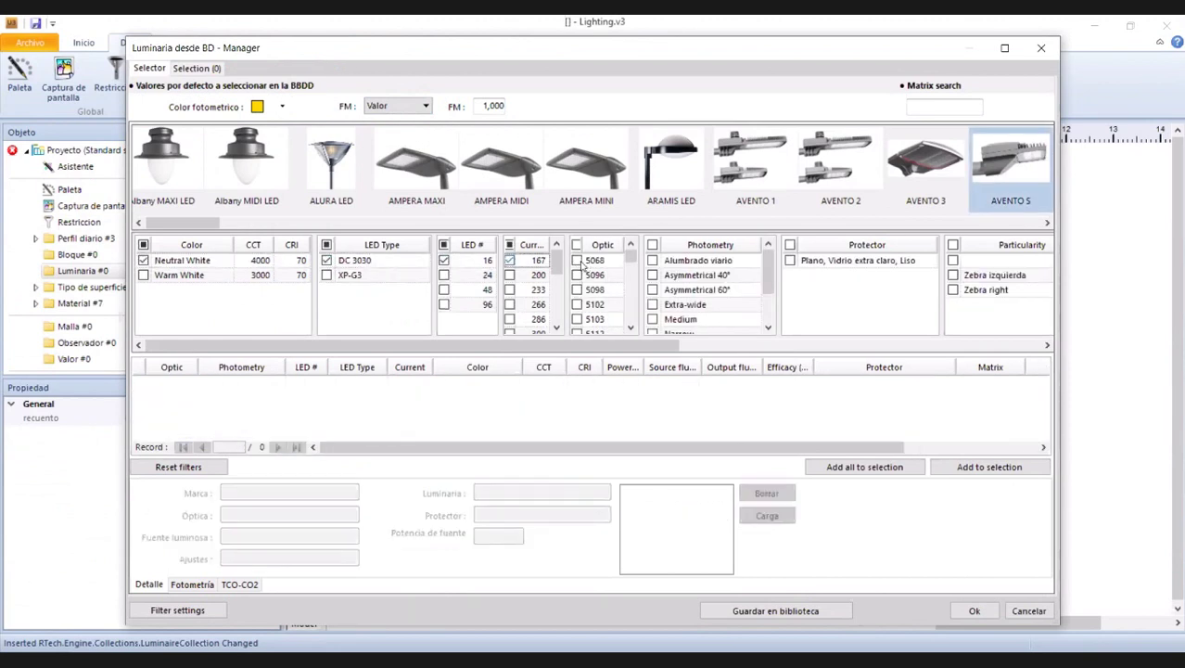
{"action": "left_click", "coordinate": [686, 264]}
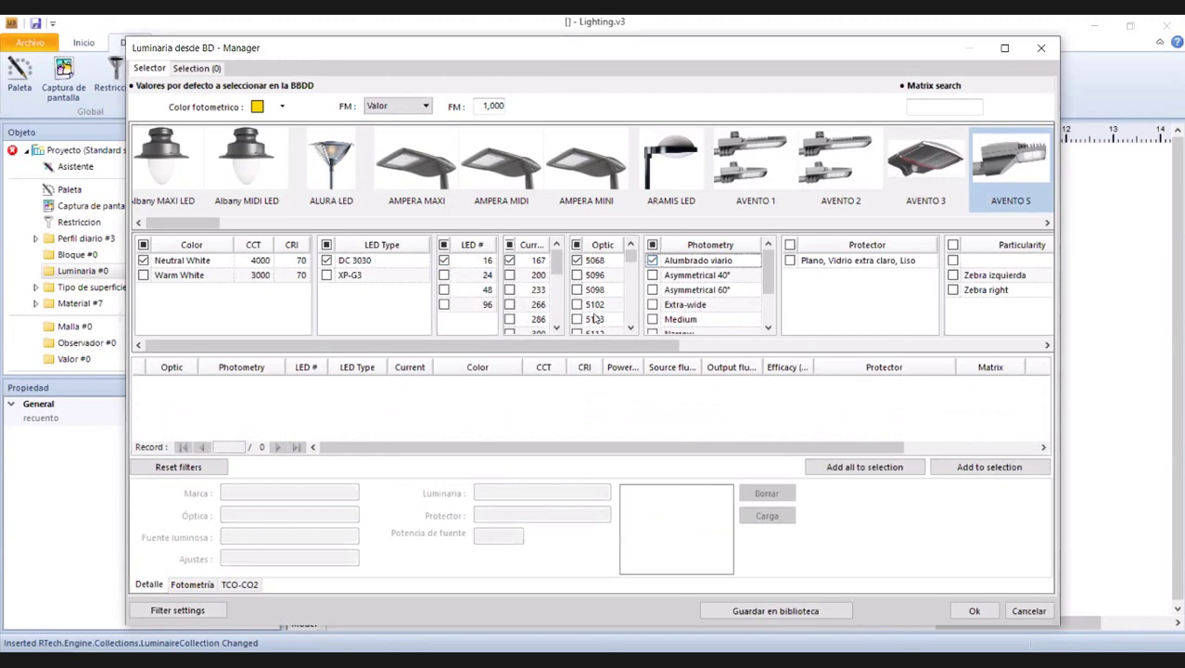
Change the AVENTO S colour filter to Warm White and try other LED count and current choices.
{"action": "left_click", "coordinate": [156, 275]}
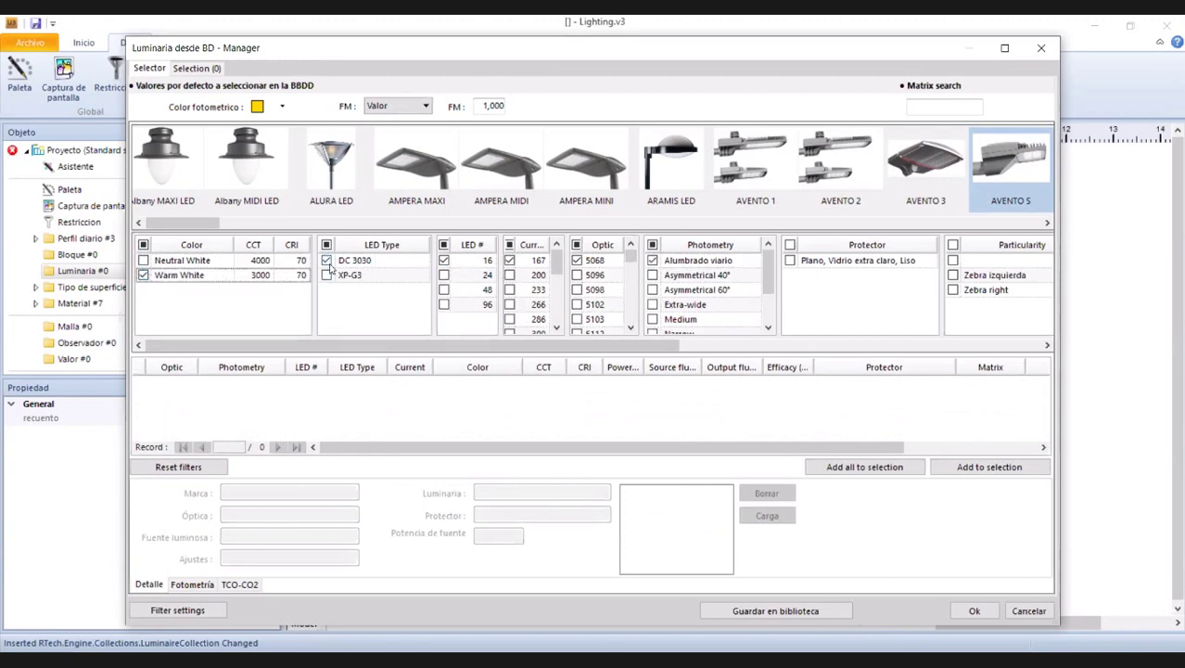
{"action": "left_click", "coordinate": [444, 262]}
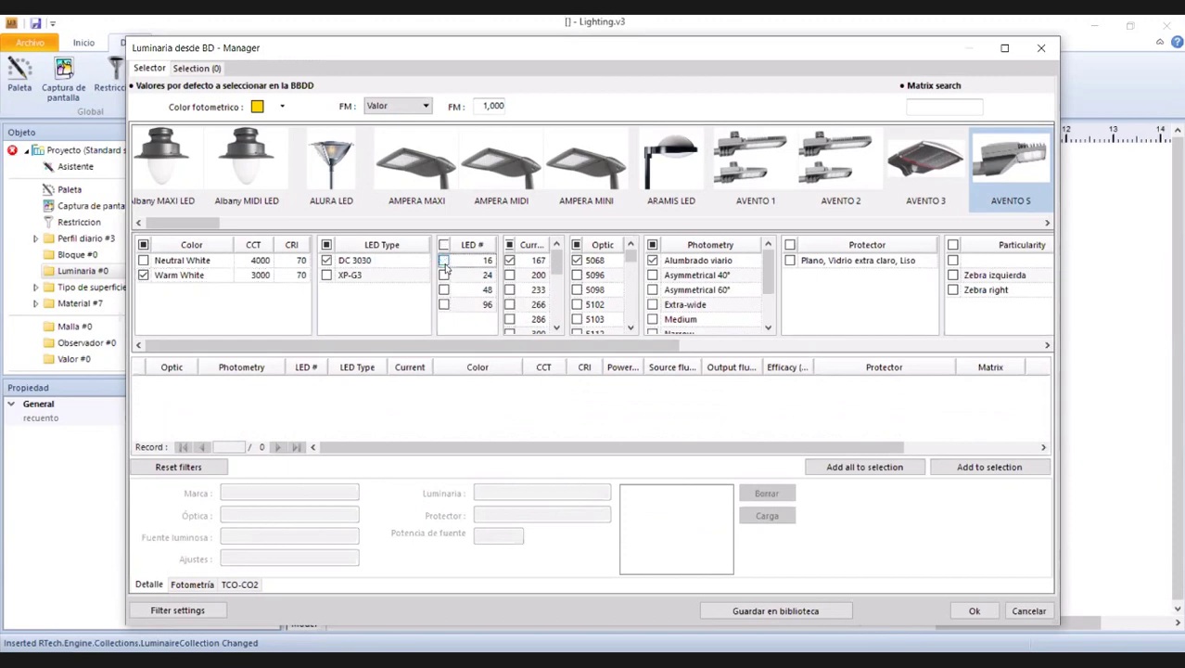
{"action": "left_click", "coordinate": [444, 262]}
{"action": "left_click", "coordinate": [512, 278]}
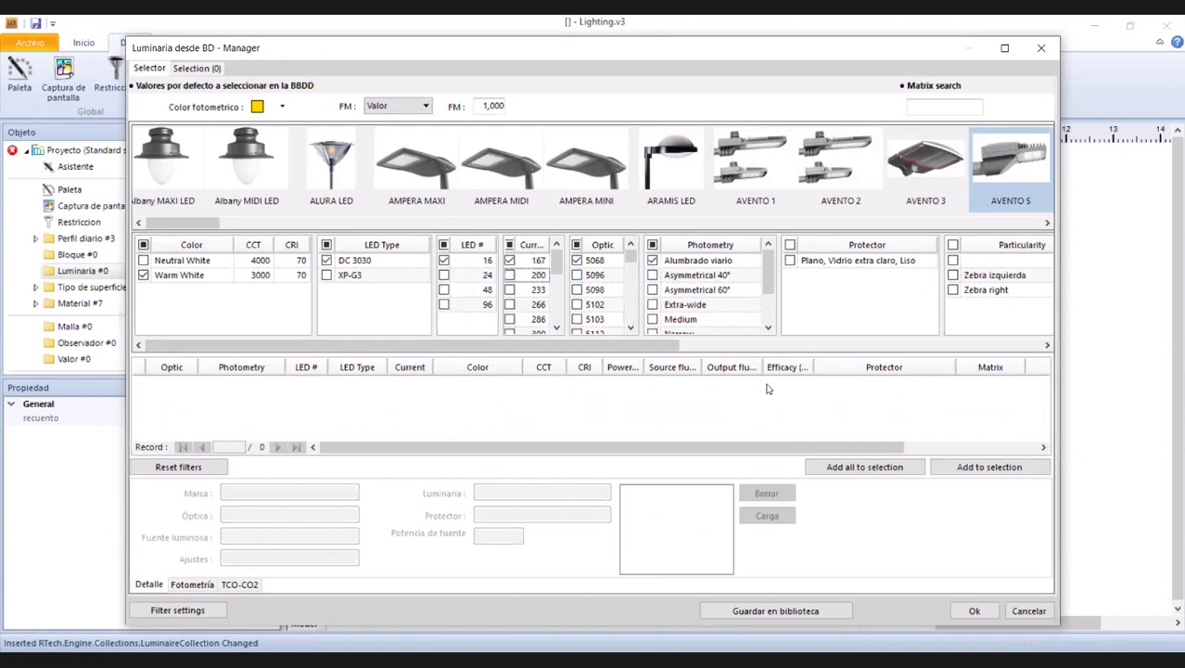
Select AMPERA MINI and filter its variants to Warm White 2700, OSLON SQUARE GIANT and 8 LEDs.
{"action": "left_click", "coordinate": [1048, 226]}
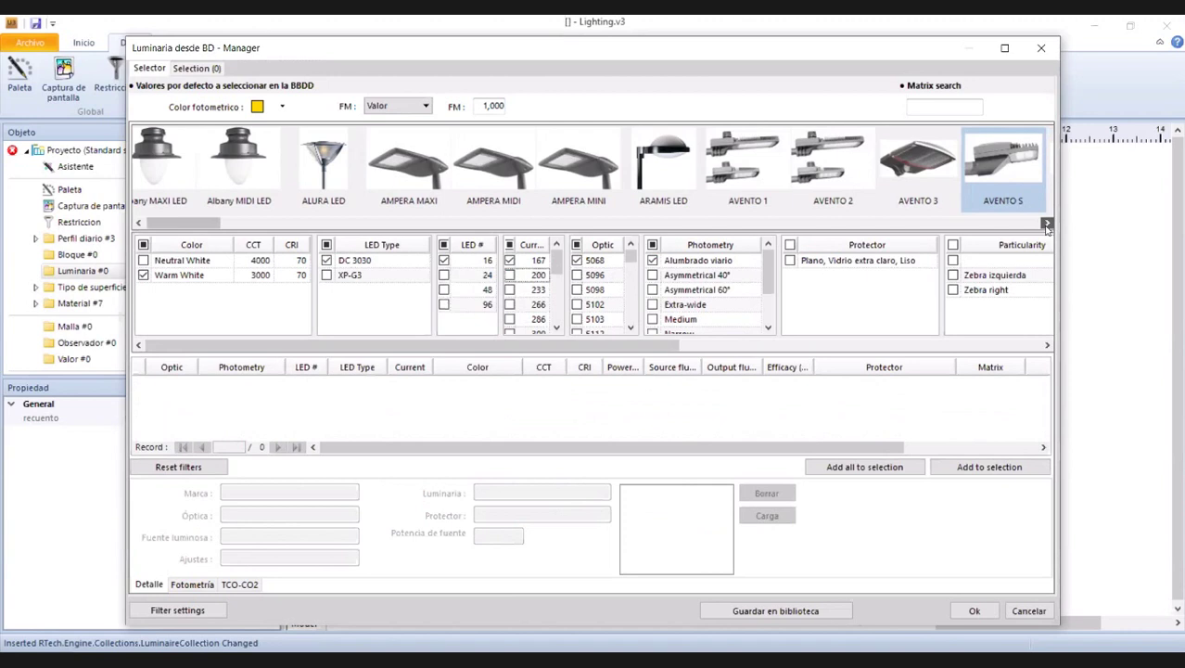
{"action": "left_click_drag", "start_coordinate": [1048, 226], "coordinate": [1047, 226]}
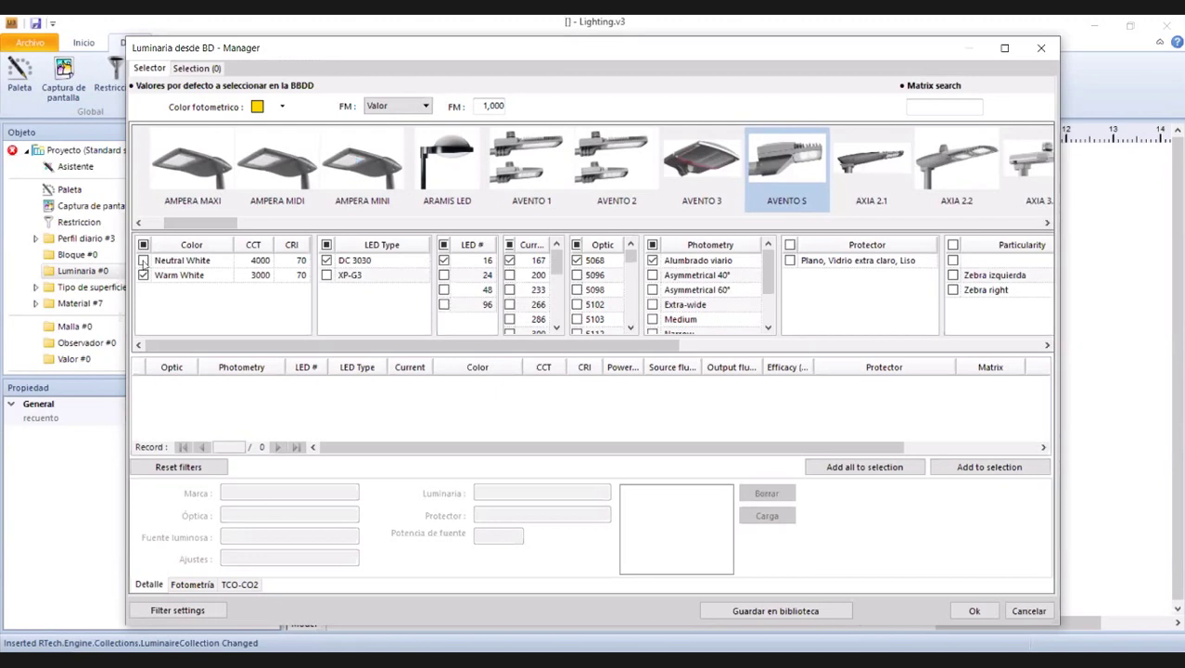
{"action": "left_click", "coordinate": [144, 261]}
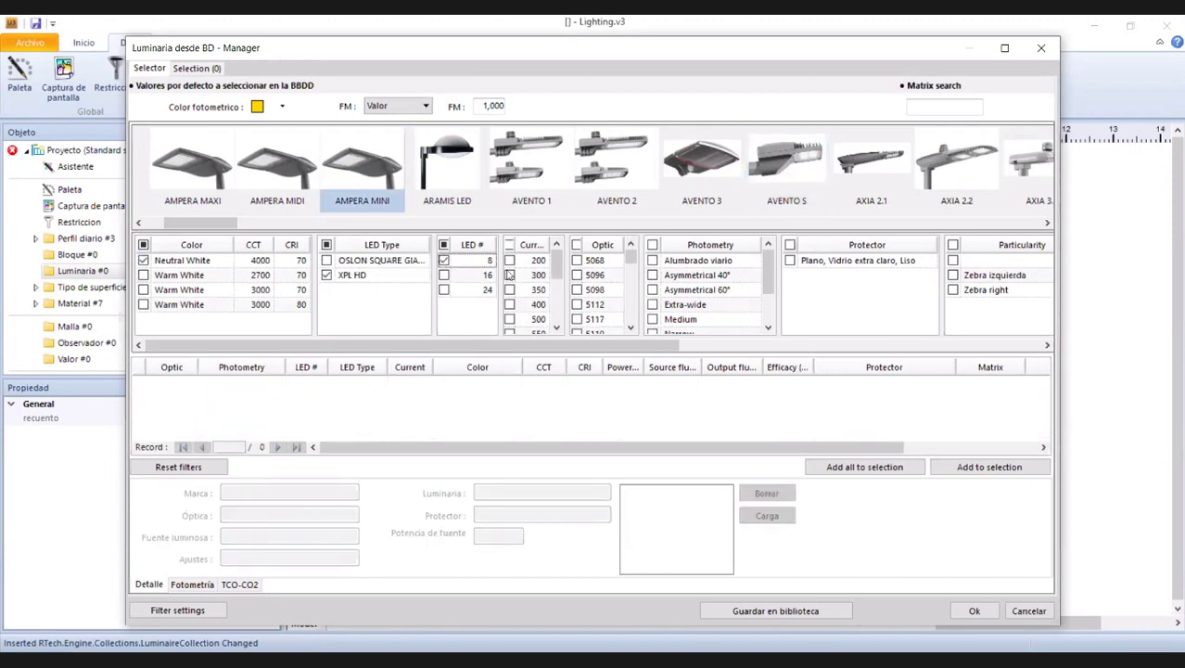
{"action": "left_click", "coordinate": [142, 276]}
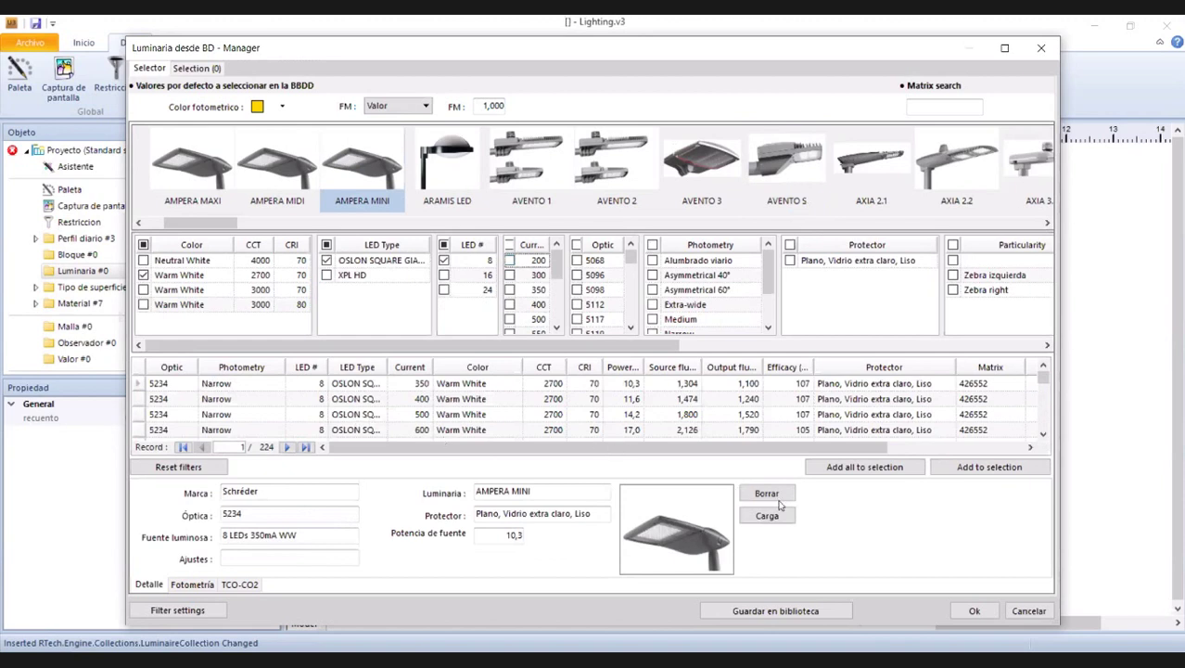
Add all filtered AMPERA MINI variants and the individual optic 5234, 350 mA variant to the selection, and clear the luminaire image.
{"action": "left_click", "coordinate": [862, 475]}
{"action": "left_click", "coordinate": [861, 476]}
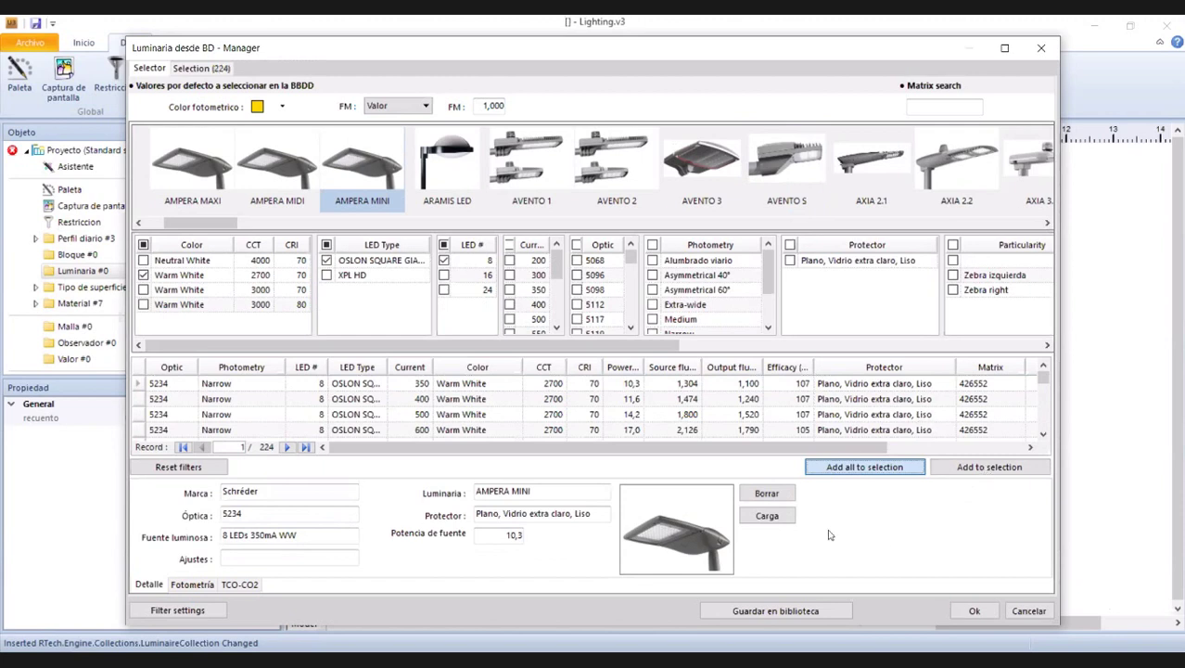
{"action": "left_click", "coordinate": [989, 468]}
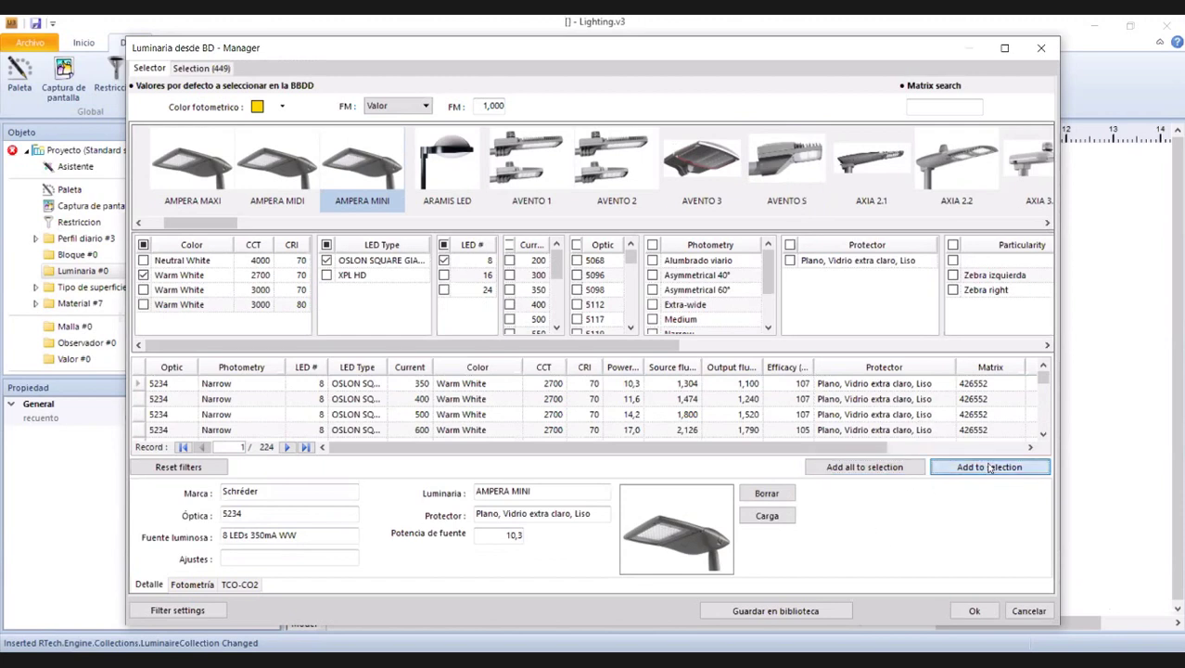
{"action": "left_click", "coordinate": [969, 475]}
{"action": "left_click", "coordinate": [766, 493]}
{"action": "left_click", "coordinate": [973, 470]}
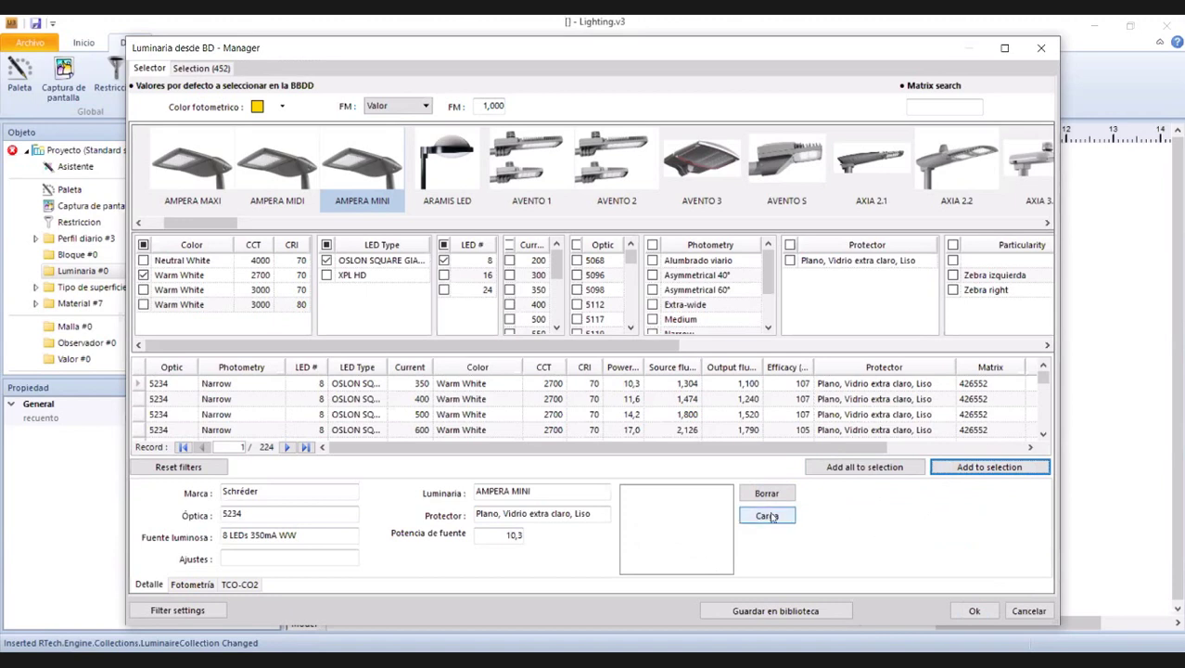
{"action": "left_click", "coordinate": [135, 387]}
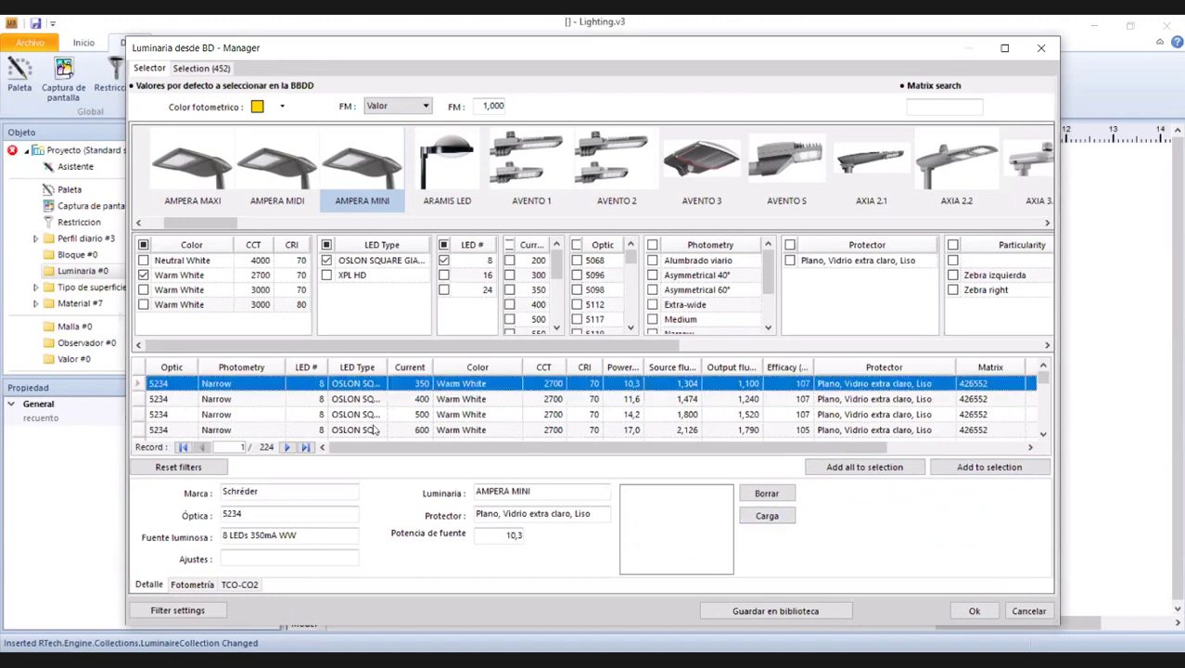
{"action": "left_click", "coordinate": [767, 516]}
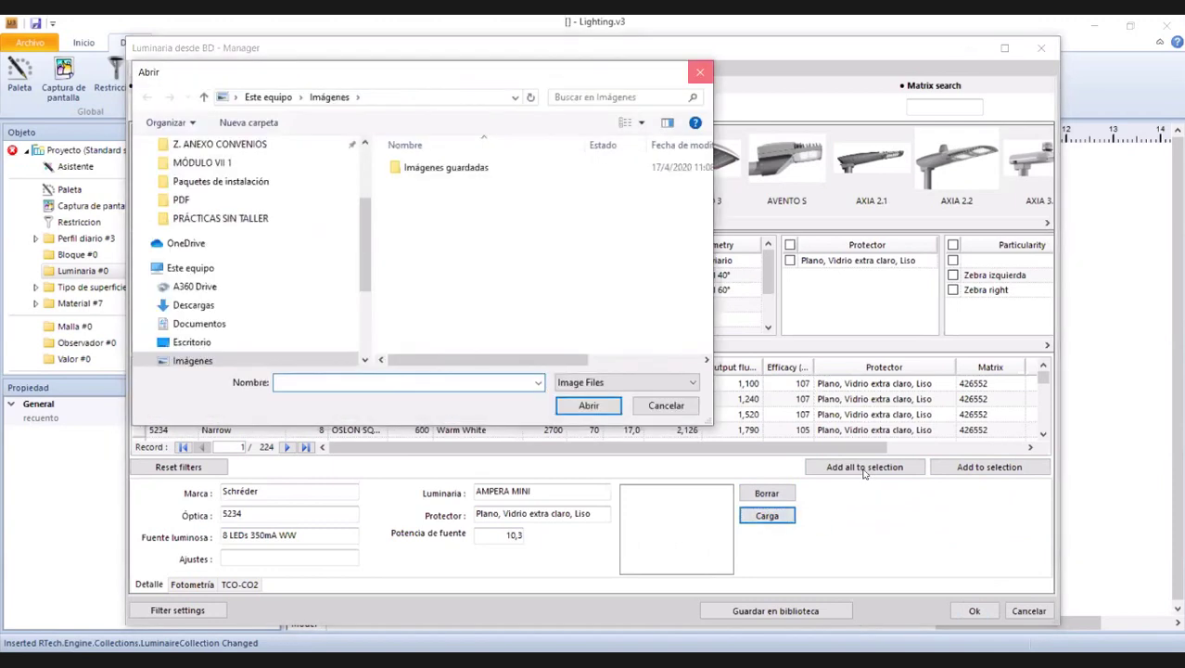
{"action": "key", "text": "Escape"}
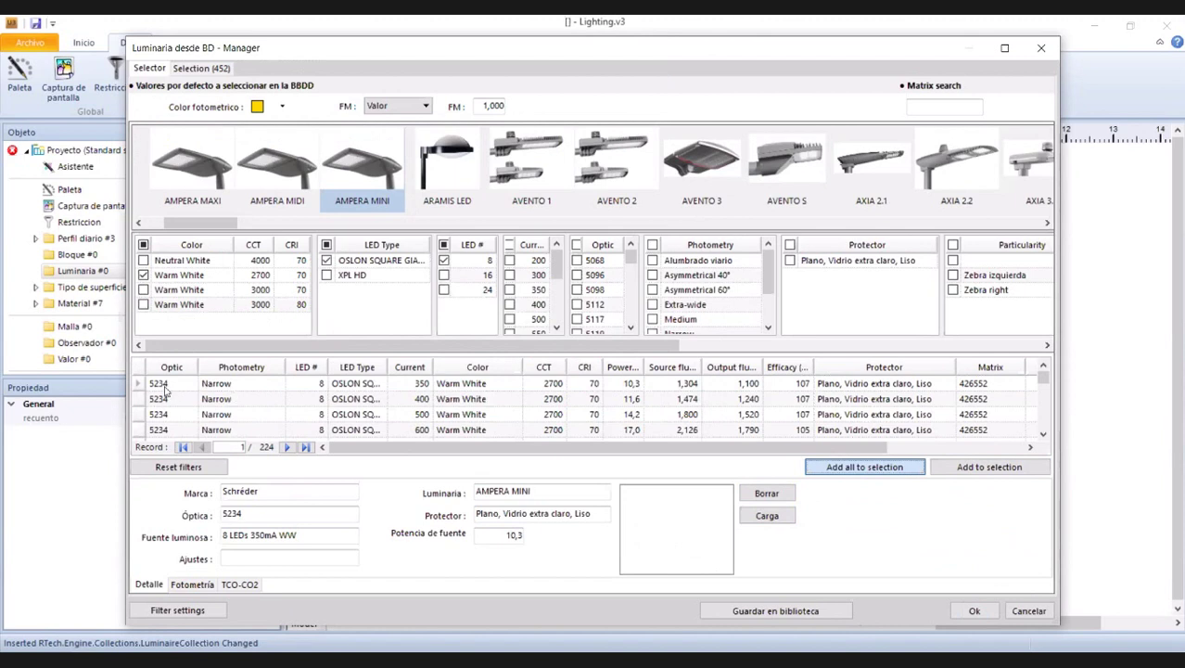
Add all filtered AMPERA MINI variants to the selection again and review their Fotometría, TCO-CO2 and Detalle data.
{"action": "left_click", "coordinate": [835, 467]}
{"action": "left_click", "coordinate": [193, 585]}
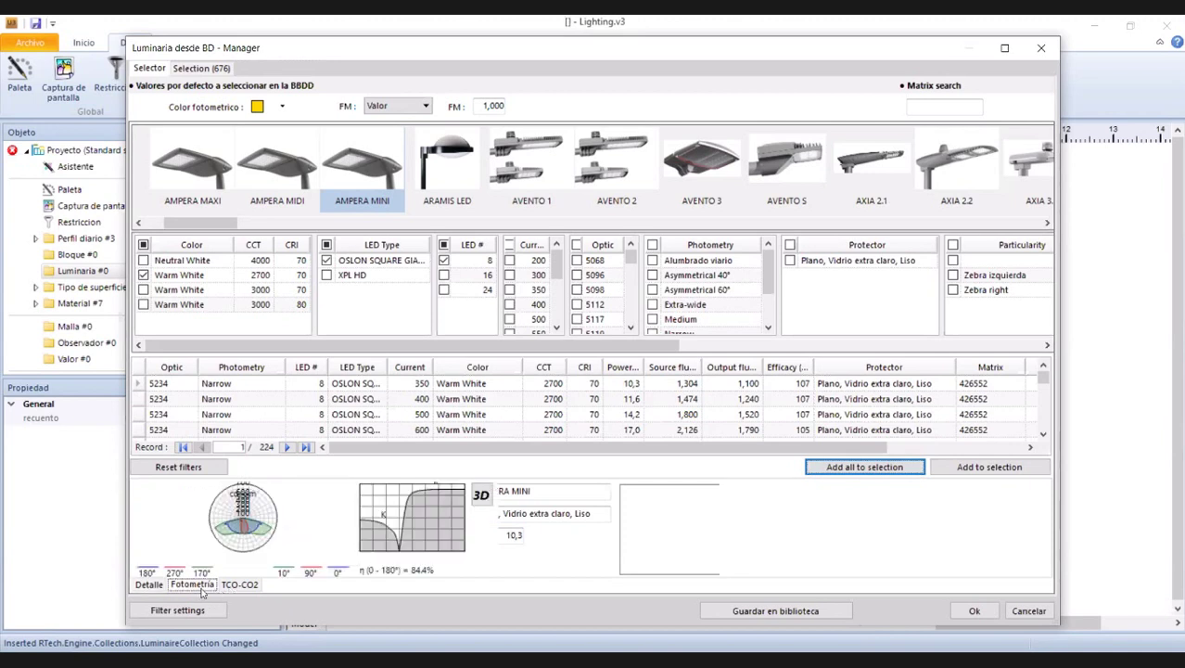
{"action": "key", "text": "Right"}
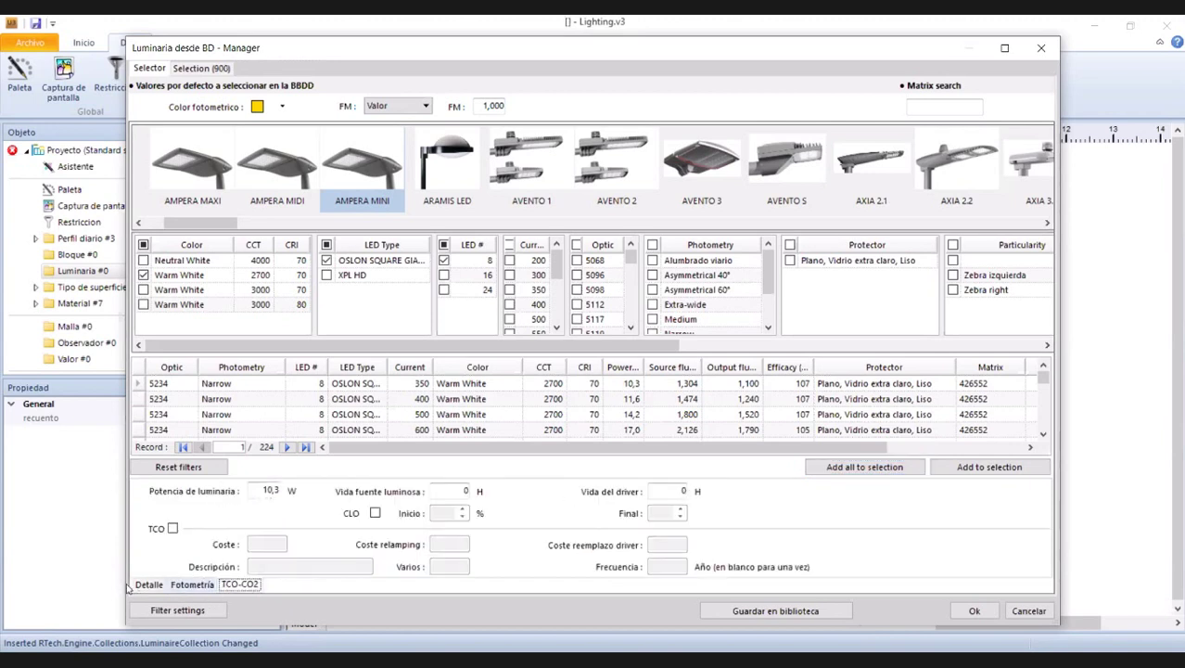
{"action": "key", "text": "Left"}
{"action": "key", "text": "Left"}
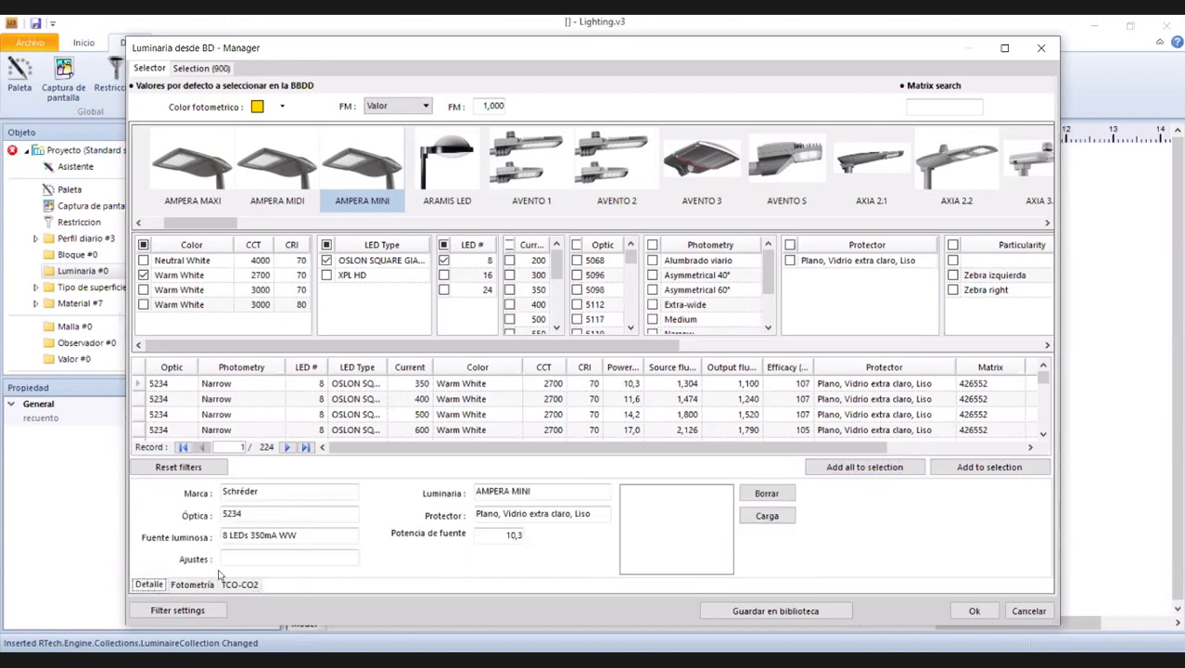
Narrow the AMPERA MINI filter to current 350 and optic 5068 with no photometry filter, and add the matching variant to the selection.
{"action": "left_click", "coordinate": [513, 262]}
{"action": "left_click", "coordinate": [510, 260]}
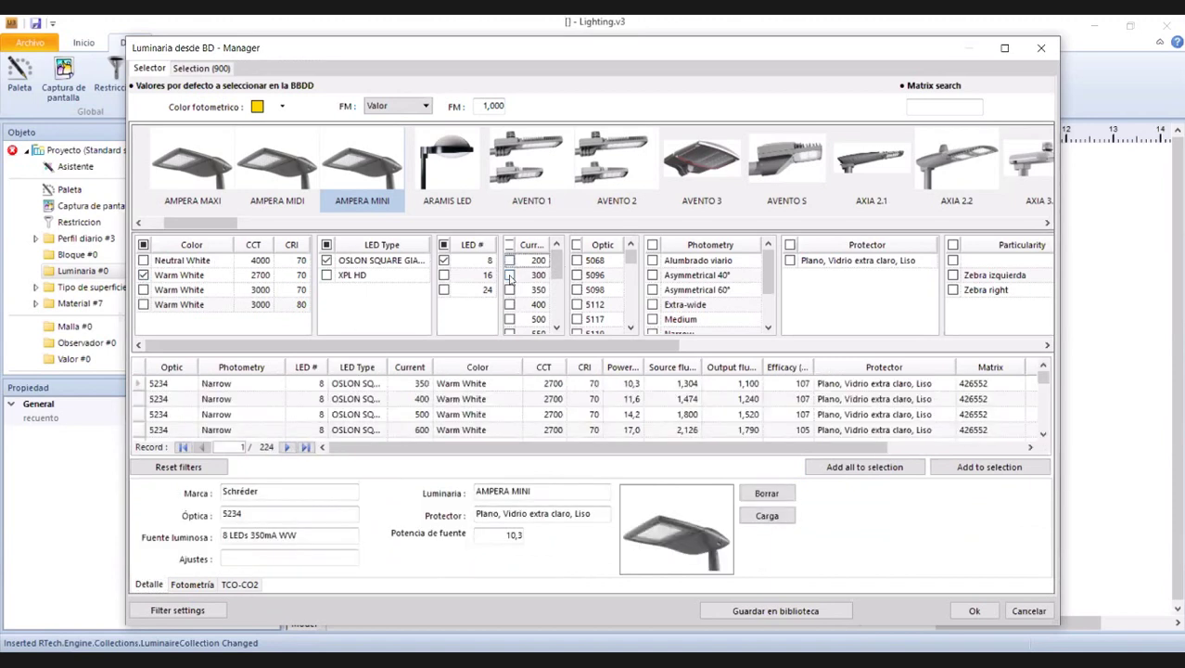
{"action": "left_click", "coordinate": [509, 275]}
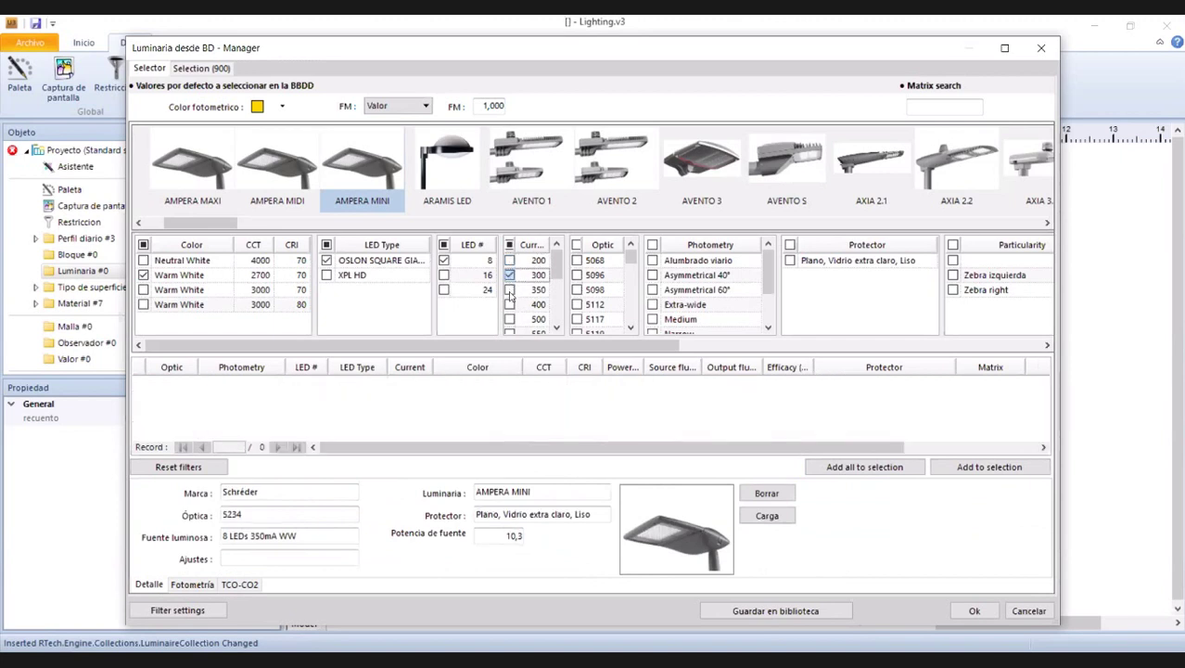
{"action": "left_click", "coordinate": [509, 290]}
{"action": "left_click", "coordinate": [577, 261]}
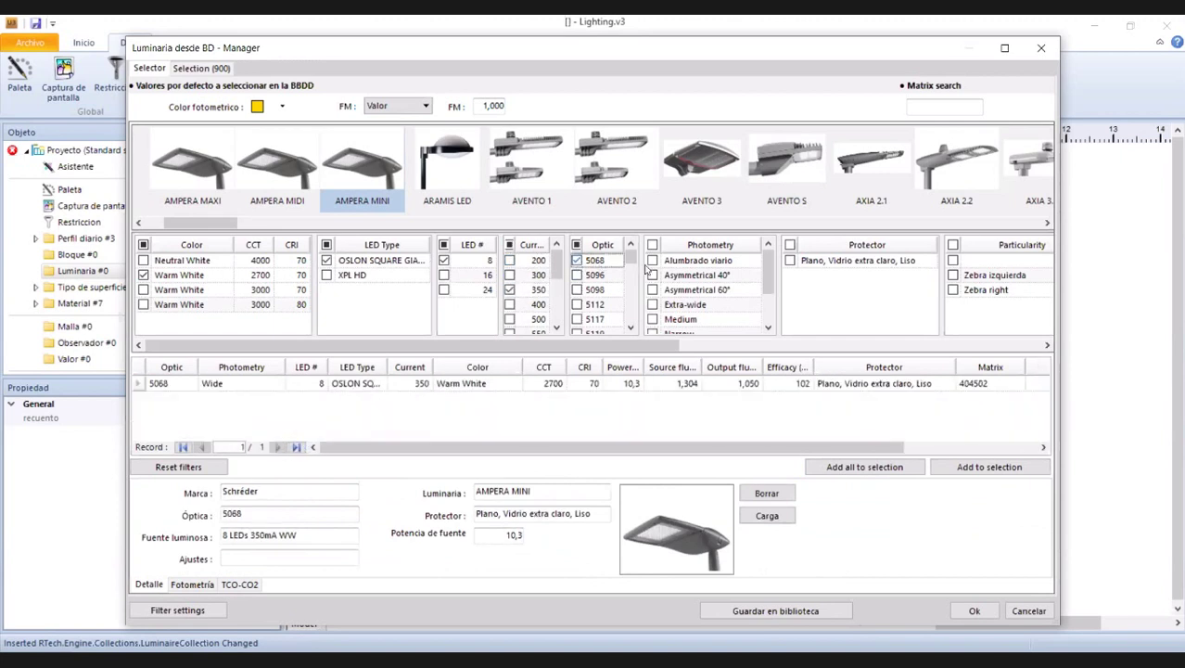
{"action": "left_click", "coordinate": [652, 262]}
{"action": "left_click", "coordinate": [651, 262]}
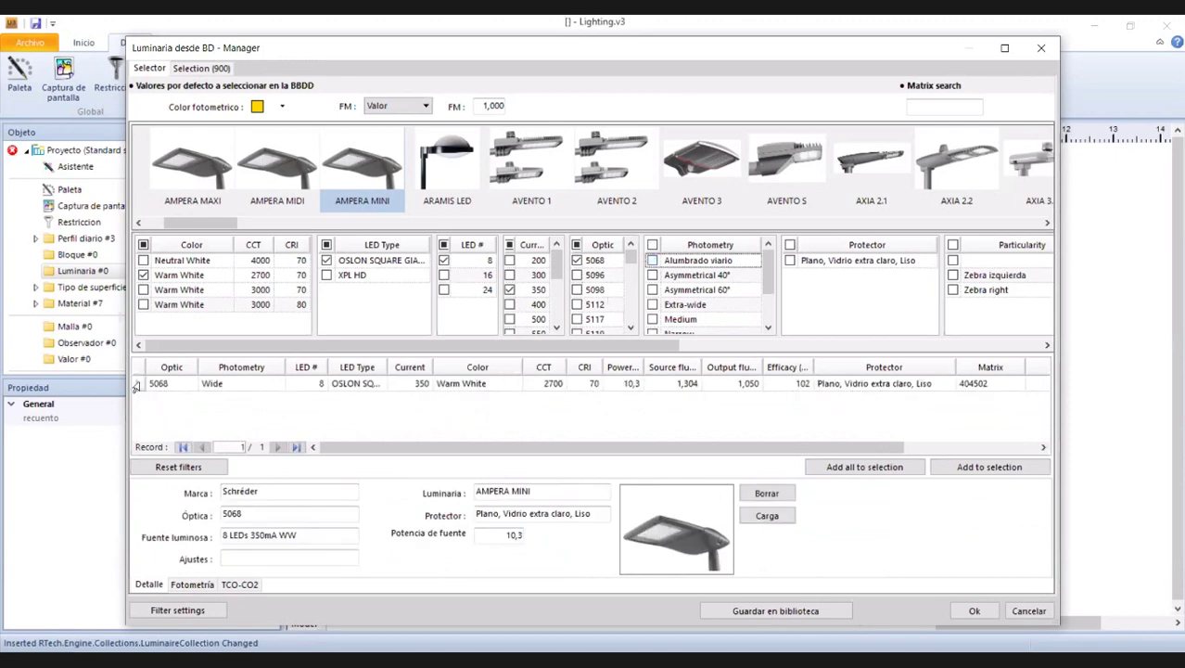
{"action": "left_click", "coordinate": [137, 384]}
{"action": "left_click", "coordinate": [861, 469]}
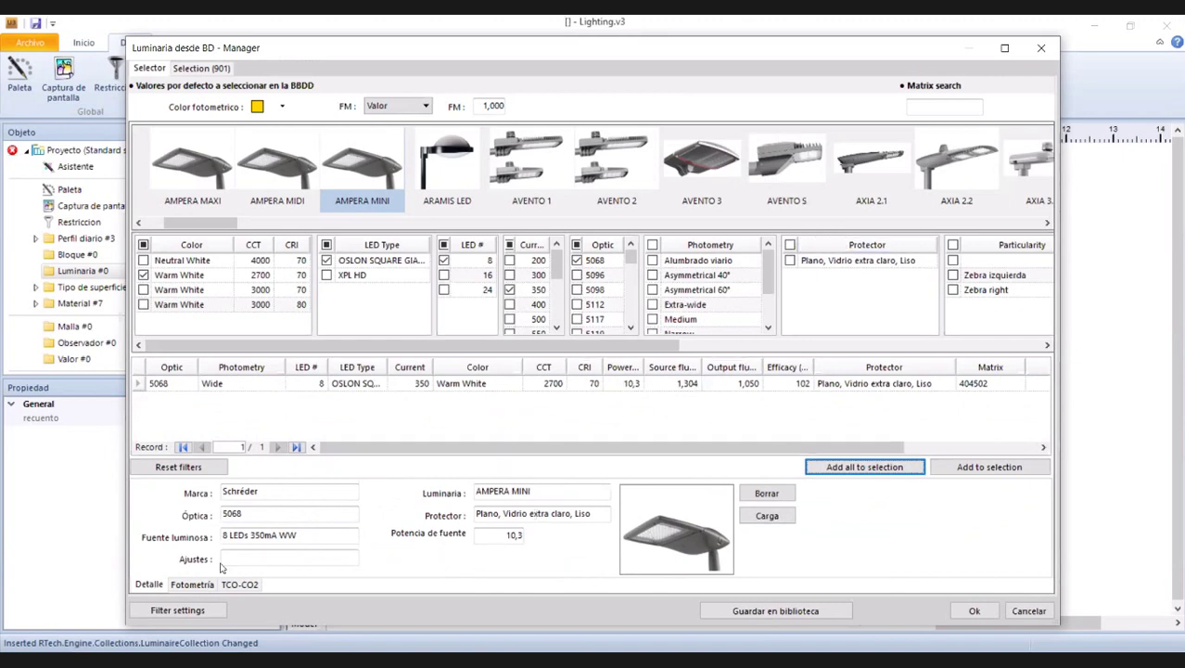
Review the optic 5068 variant's Detalle, Fotometría and TCO-CO2 data, and save the luminaire to the library.
{"action": "left_click", "coordinate": [160, 587]}
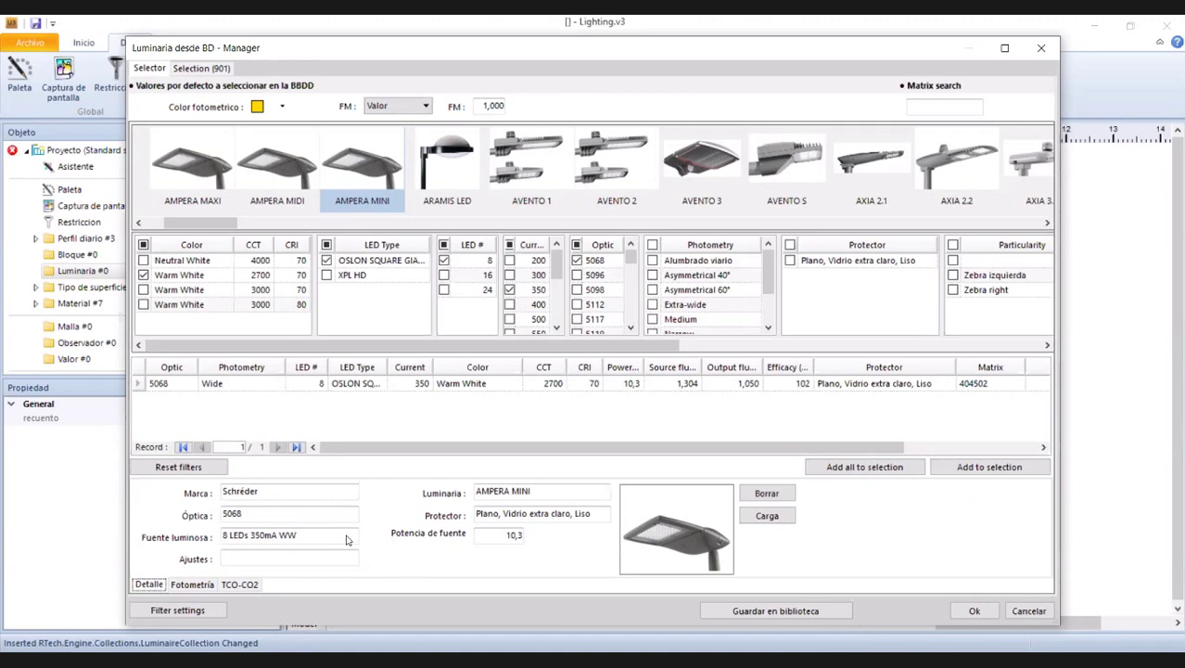
{"action": "left_click", "coordinate": [547, 488]}
{"action": "left_click", "coordinate": [193, 585]}
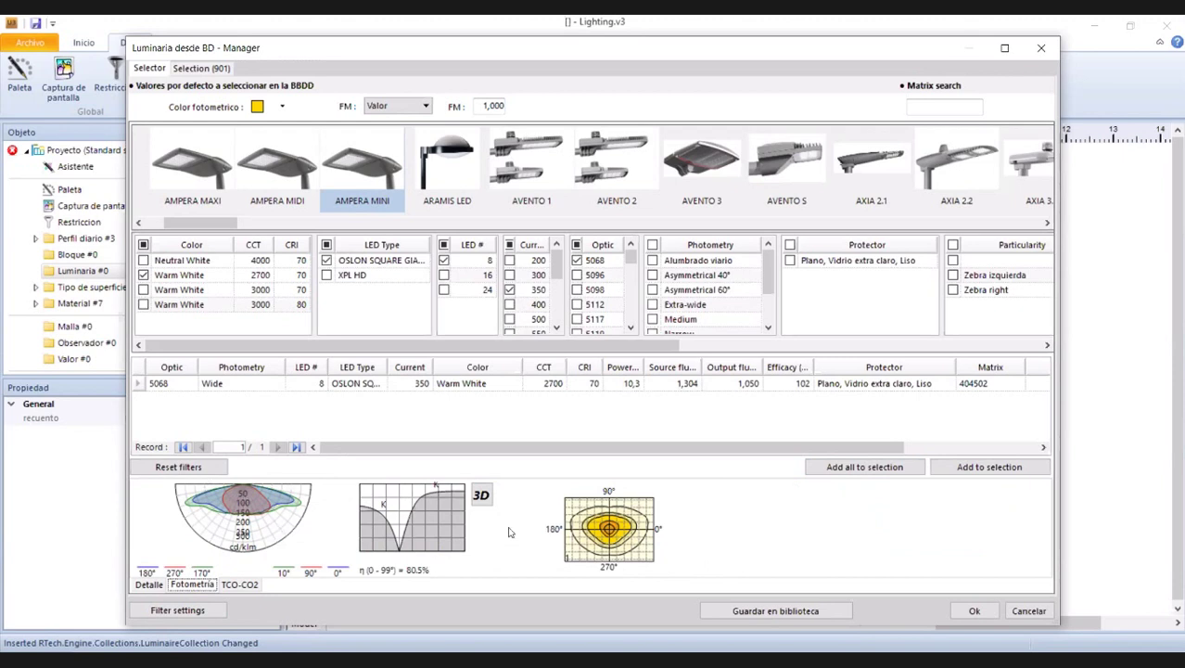
{"action": "left_click", "coordinate": [241, 585]}
{"action": "left_click", "coordinate": [149, 585]}
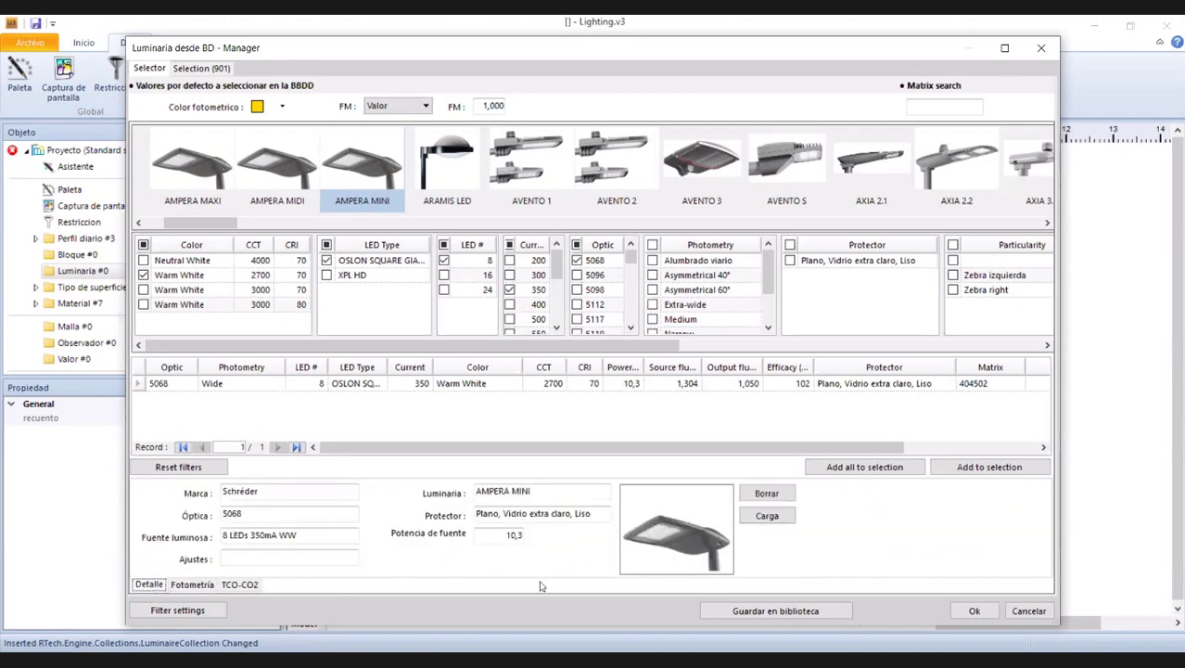
{"action": "left_click", "coordinate": [805, 613]}
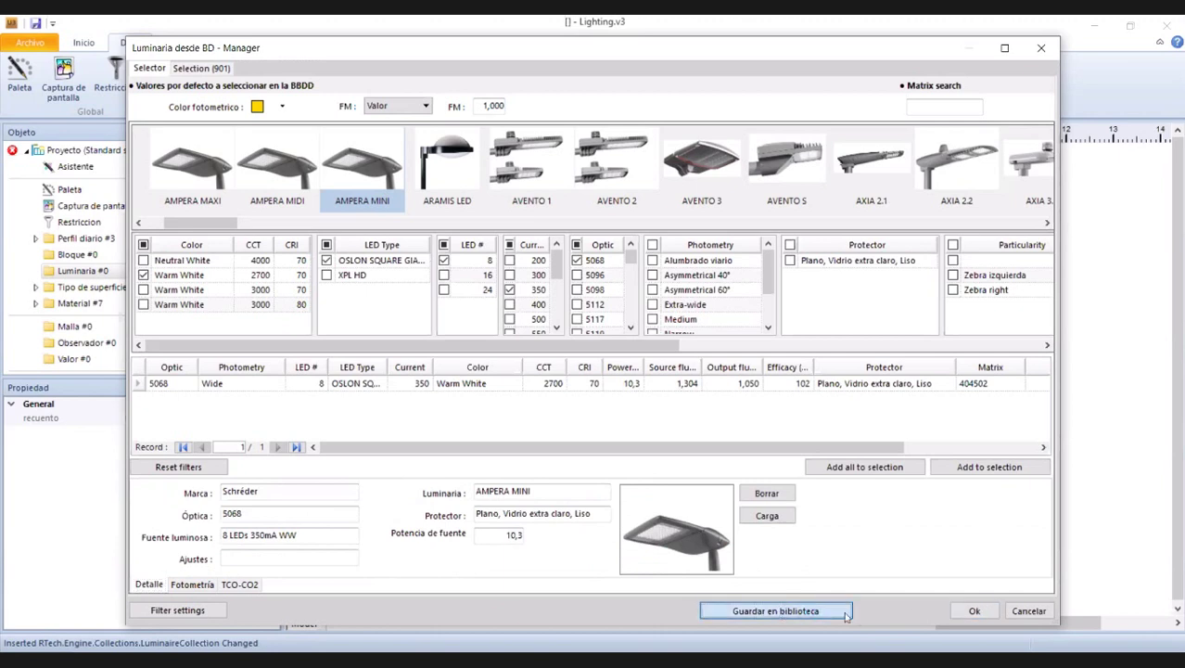
Save the AMPERA MINI luminaire as fixture library file EJM1 and accept the luminaire selection from the database.
{"action": "left_click", "coordinate": [370, 350]}
{"action": "type", "text": "EJM1"}
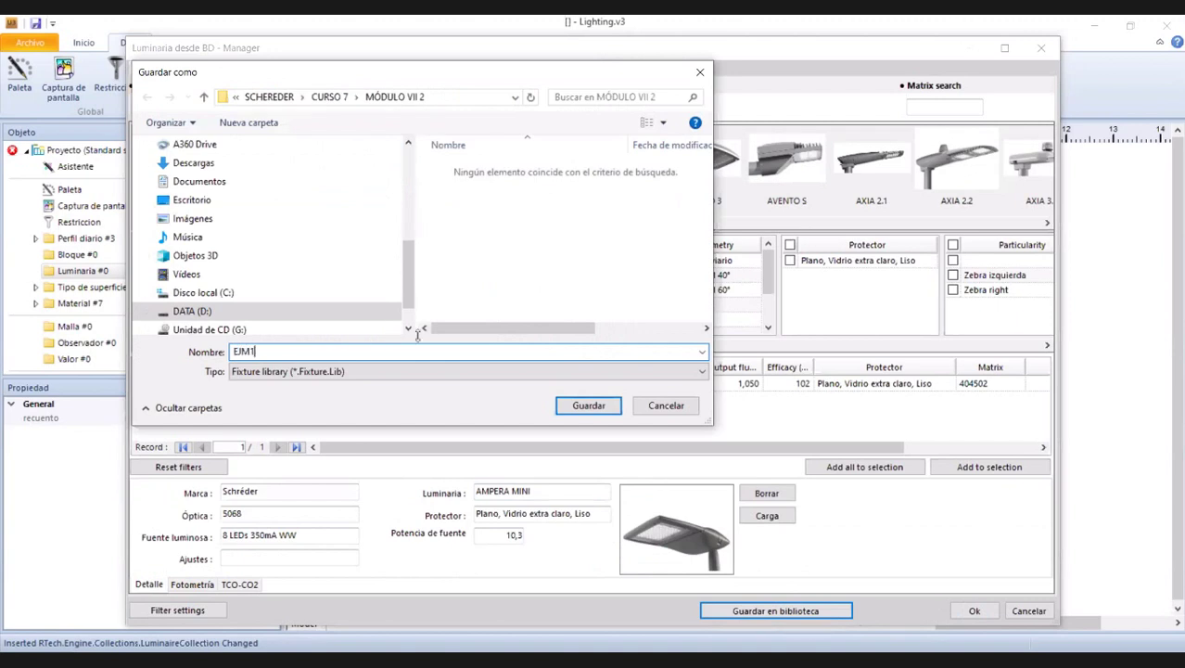
{"action": "left_click", "coordinate": [602, 413]}
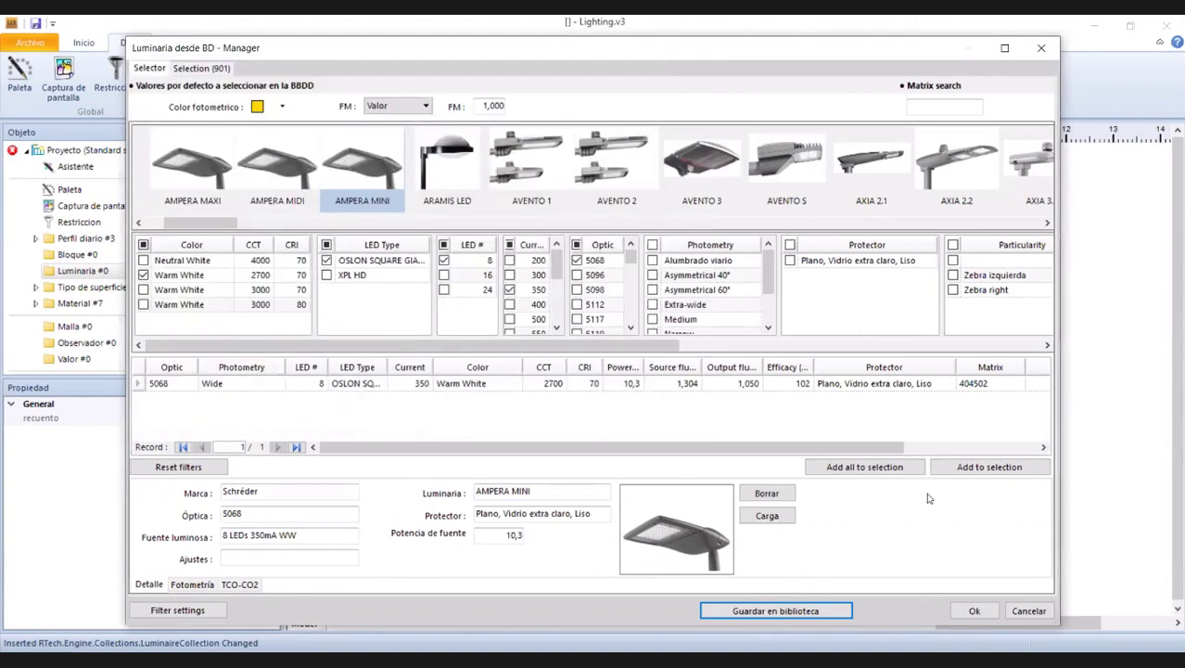
{"action": "left_click", "coordinate": [973, 612]}
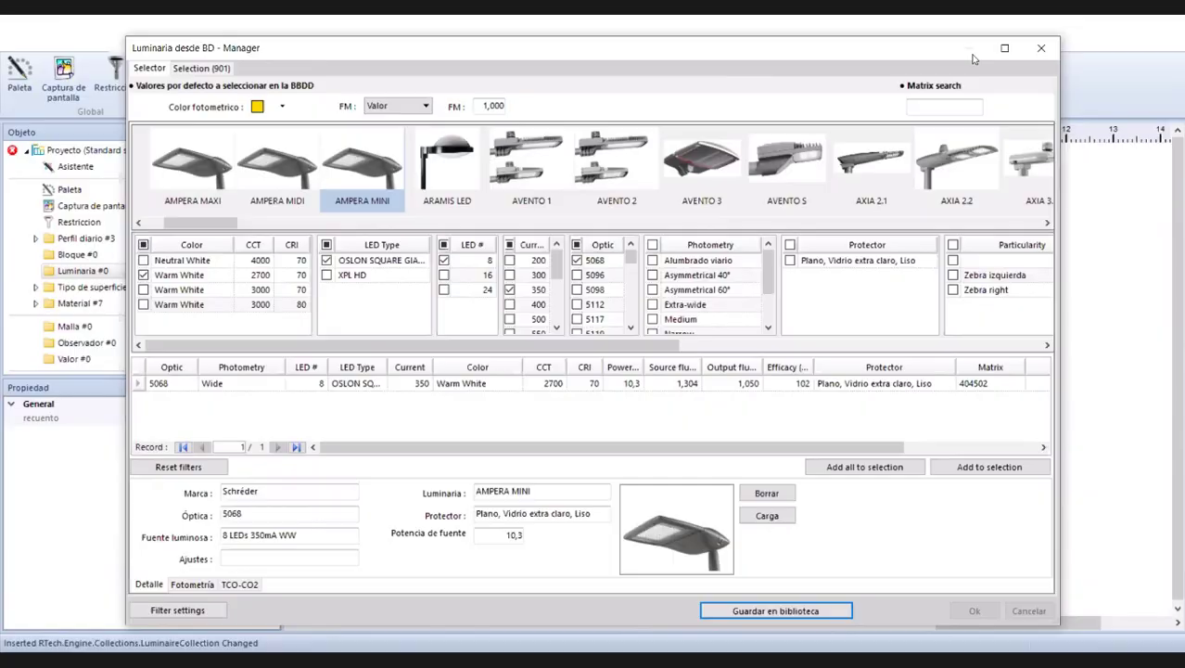
Switch to the EJERCICIO AP COMPLETO PDF in Adobe Acrobat Pro and examine the road diagram's fixture, spacing, height and lane parameters on page 8.
{"action": "key", "text": "alt+Tab"}
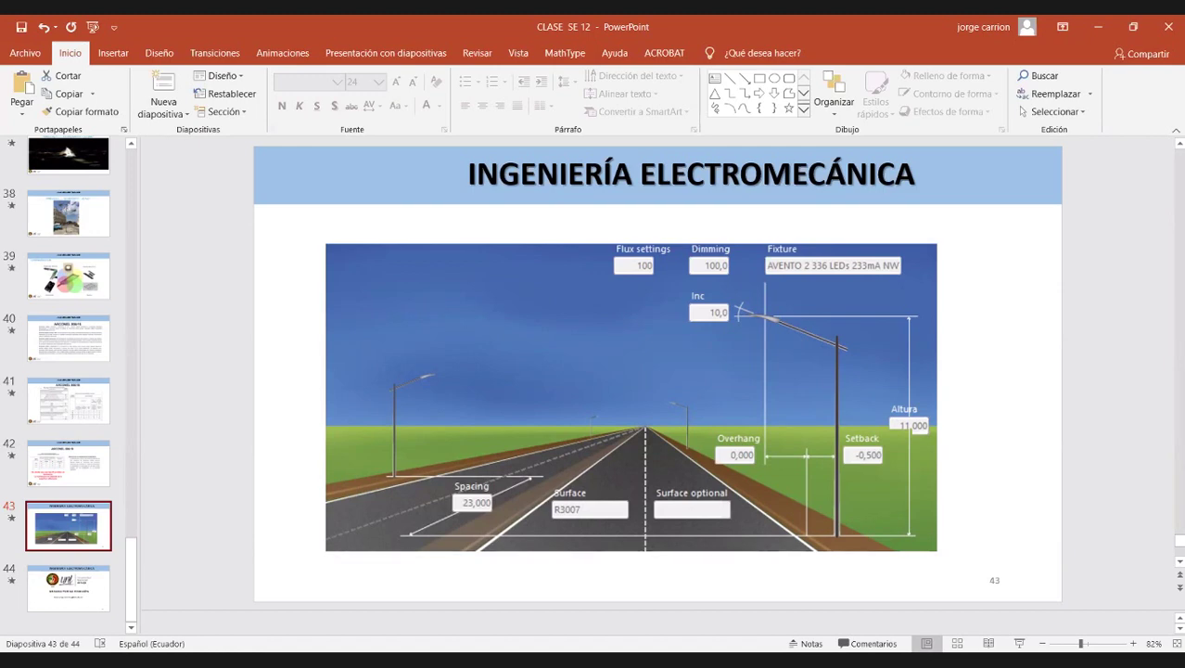
{"action": "key", "text": "alt+s"}
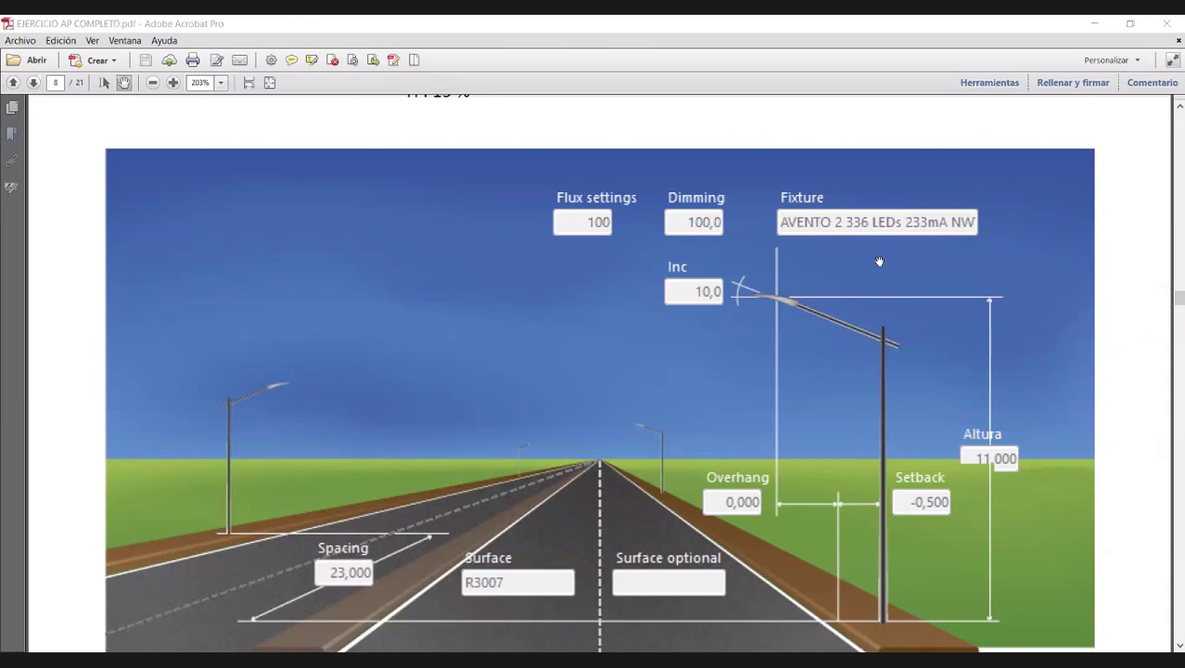
{"action": "scroll", "coordinate": [831, 281], "scroll_direction": "down", "scroll_amount": 1}
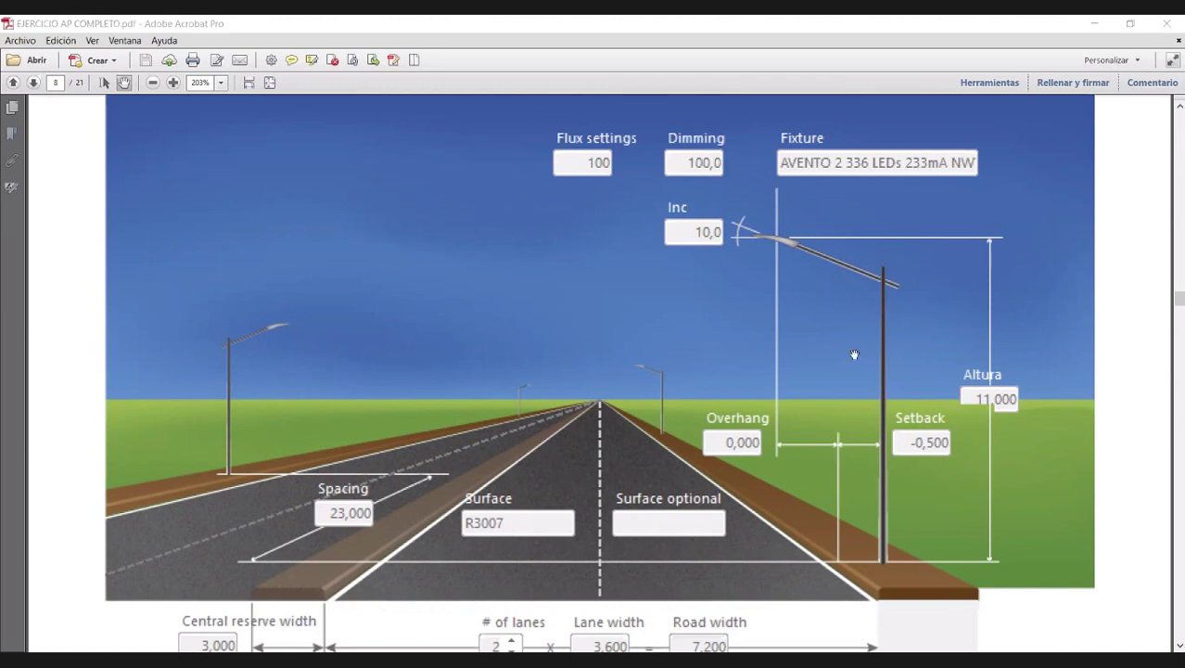
{"action": "scroll", "coordinate": [855, 345], "scroll_direction": "down", "scroll_amount": 1}
{"action": "scroll", "coordinate": [471, 405], "scroll_direction": "up", "scroll_amount": 2}
{"action": "scroll", "coordinate": [481, 201], "scroll_direction": "down", "scroll_amount": 1}
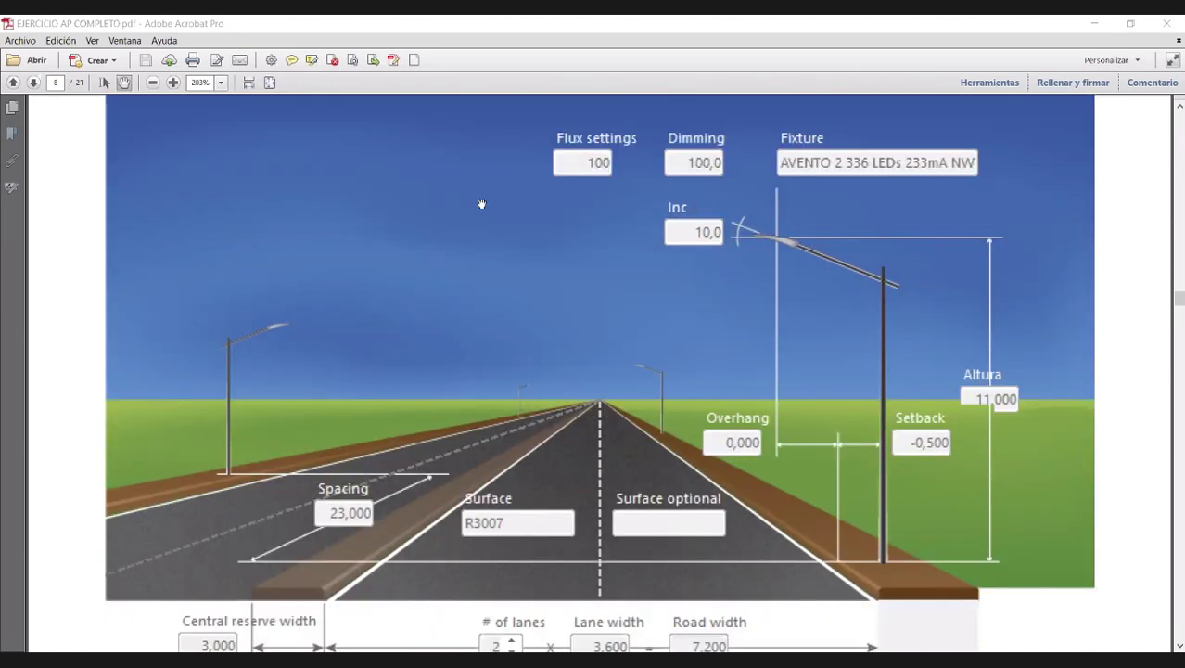